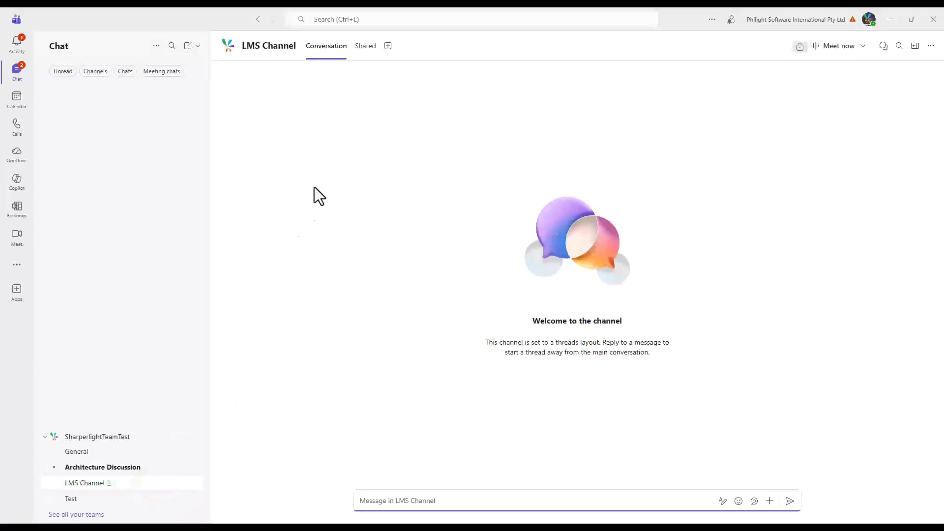
Add the Workflows app as a new Power Automate tab on the LMS Channel.
click(389, 46)
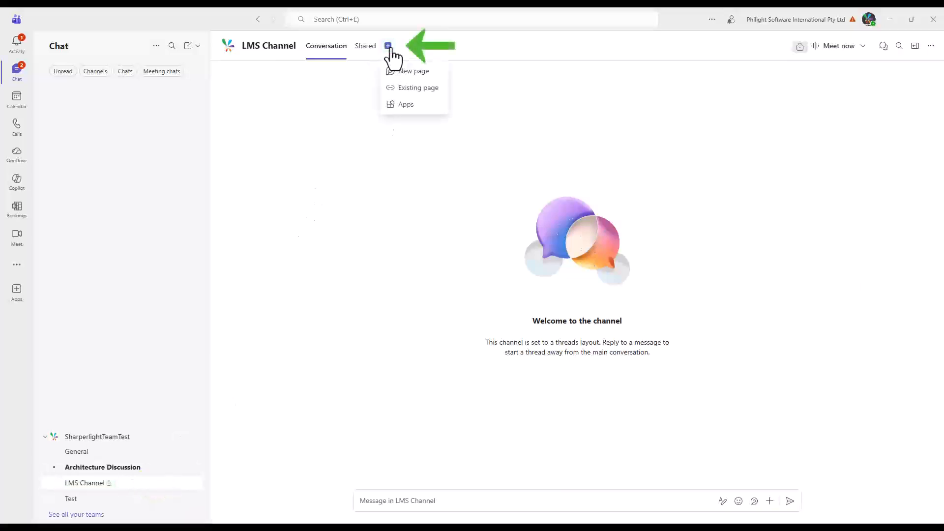
click(424, 111)
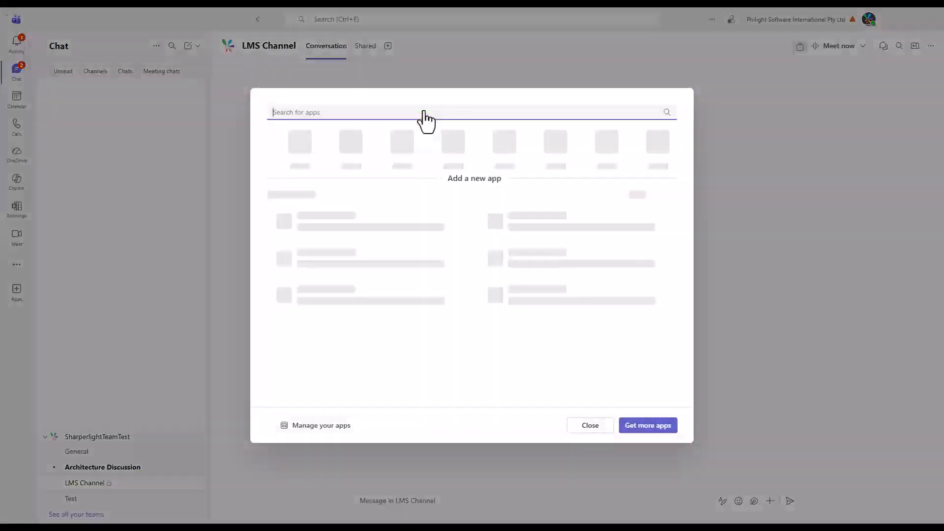
text(workflow)
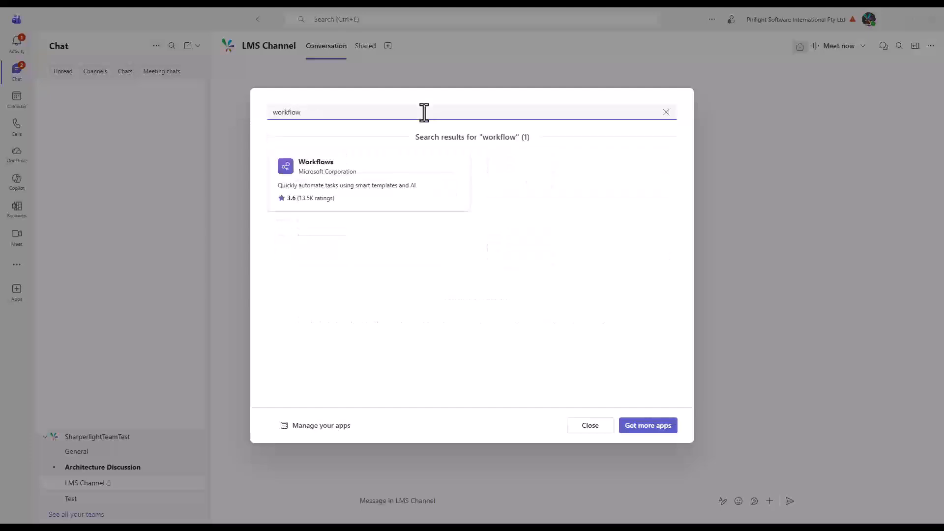
click(376, 176)
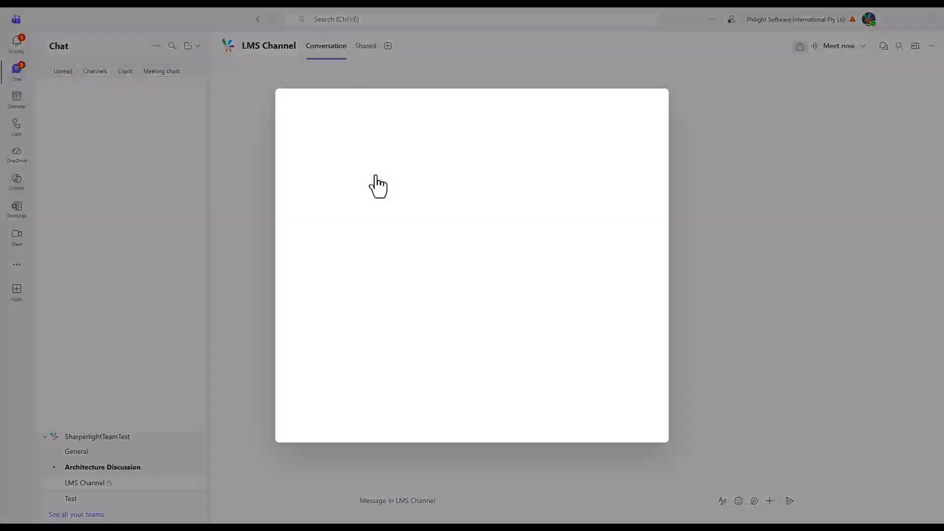
click(380, 147)
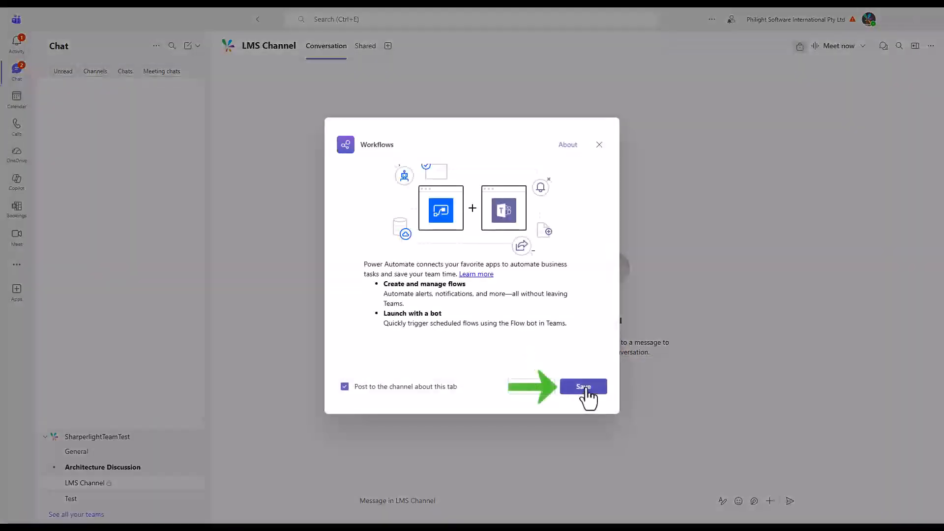
click(586, 391)
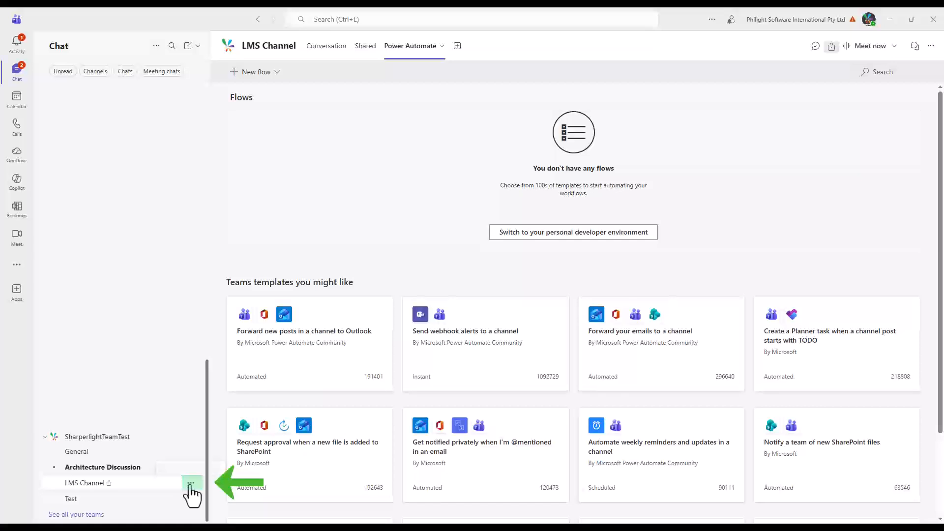
Create a 'Send webhook alerts to a channel' workflow for LMS Channel and copy its webhook URL.
click(191, 484)
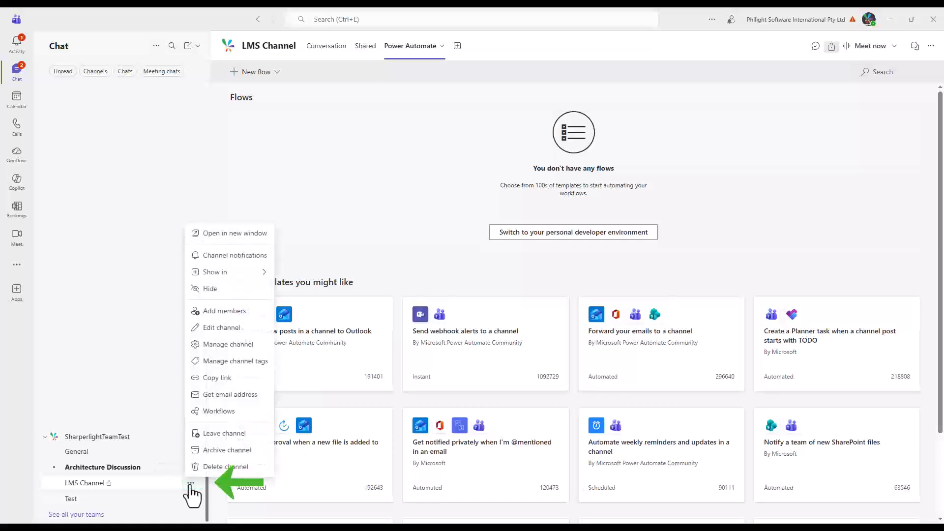
click(237, 416)
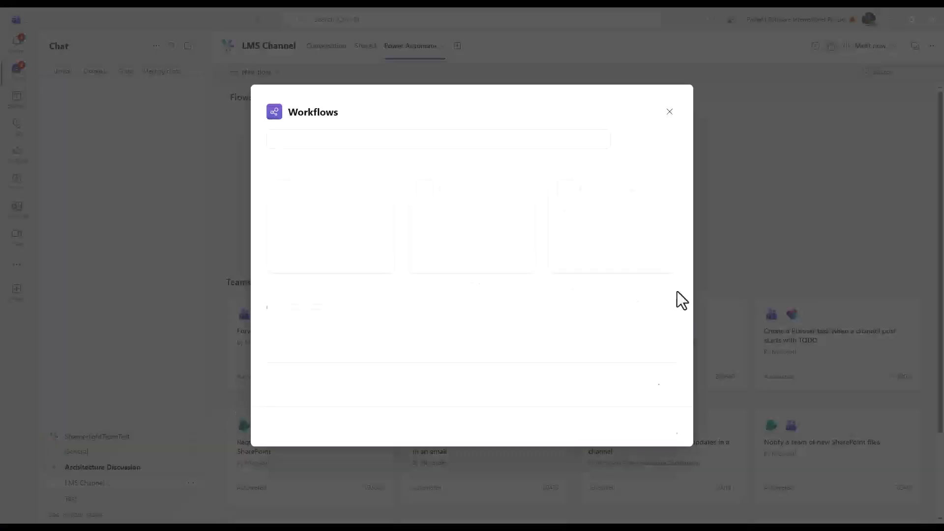
click(420, 139)
text(send webhook alerts to a channel)
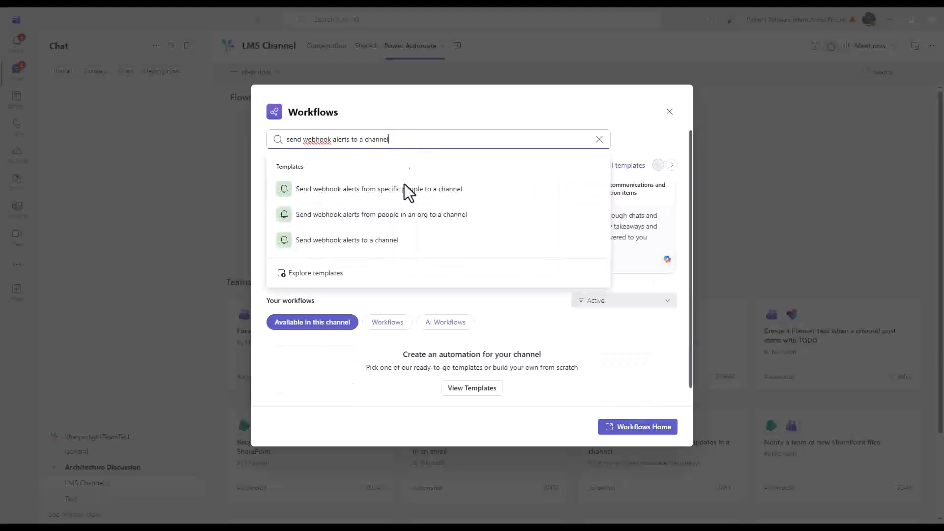
click(421, 241)
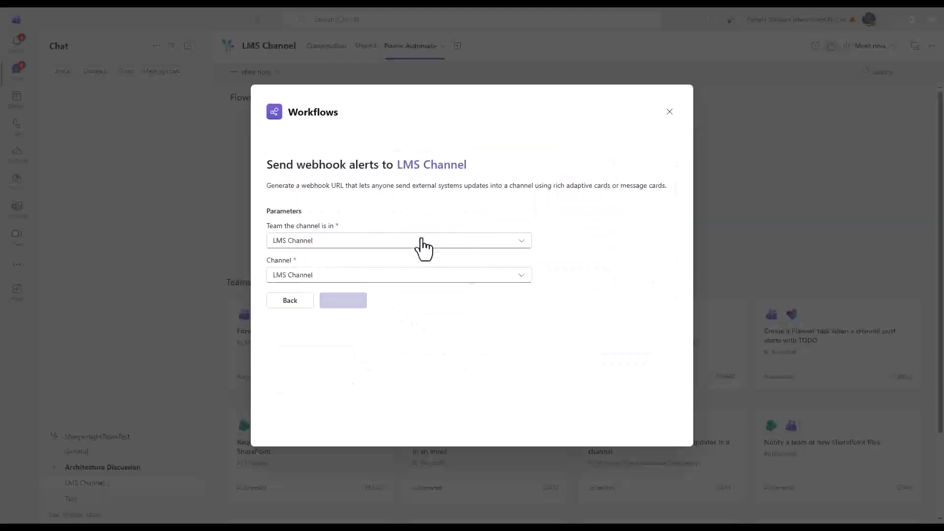
click(353, 302)
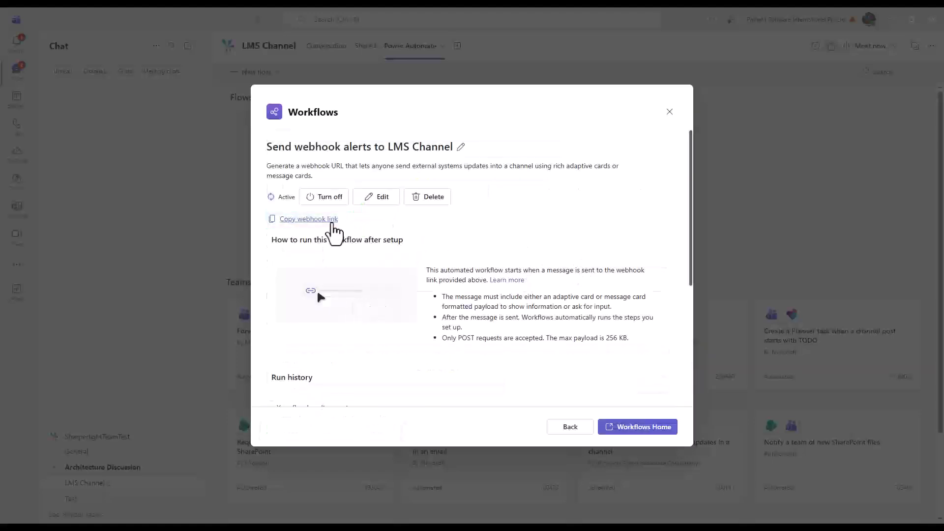
click(325, 221)
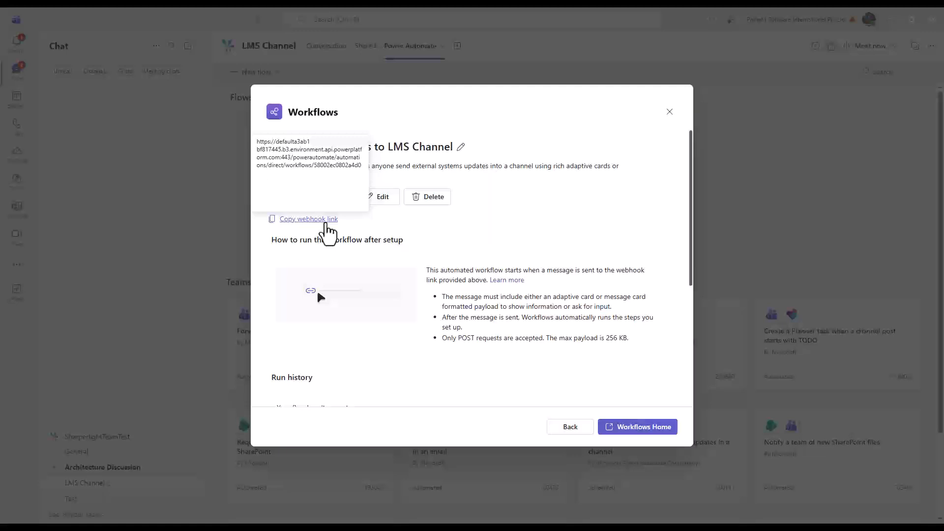
click(272, 219)
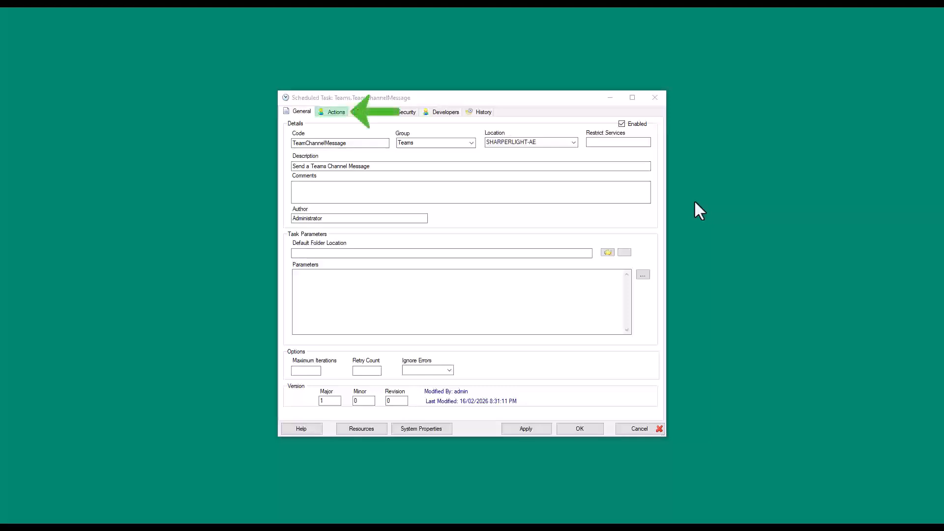
Add a Microsoft Teams - Send Message action to the TeamChannelMessage task.
click(337, 111)
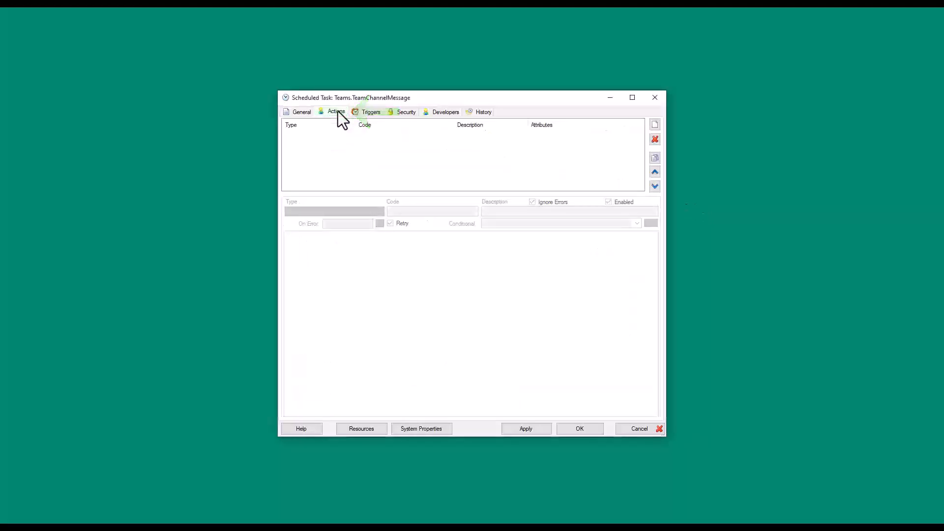
click(658, 126)
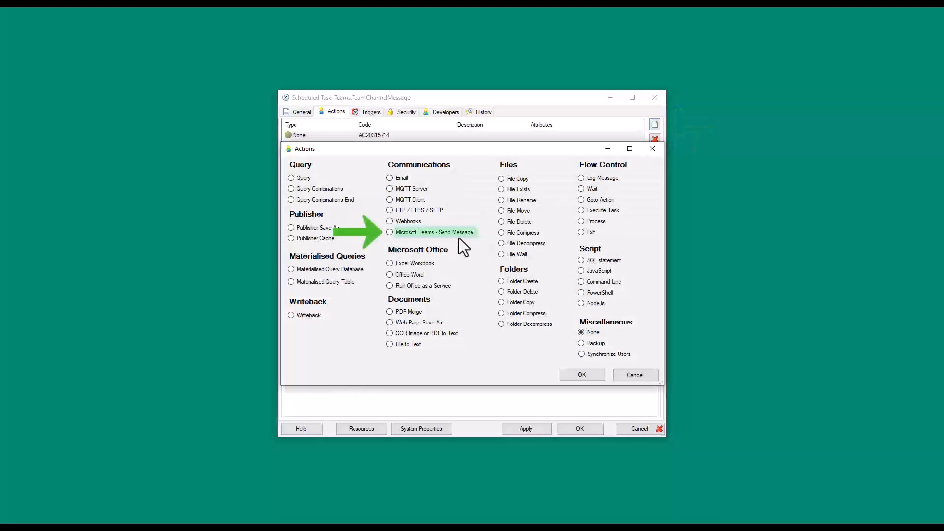
click(447, 234)
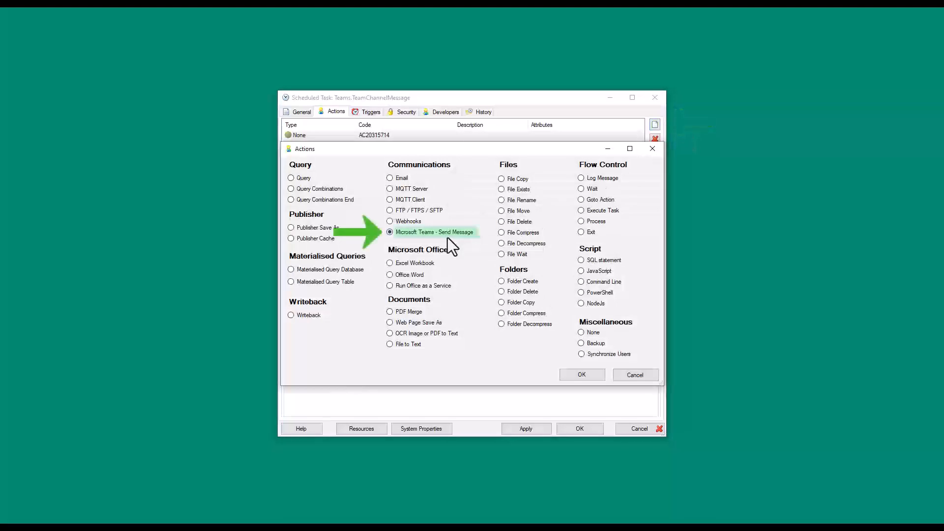
click(585, 376)
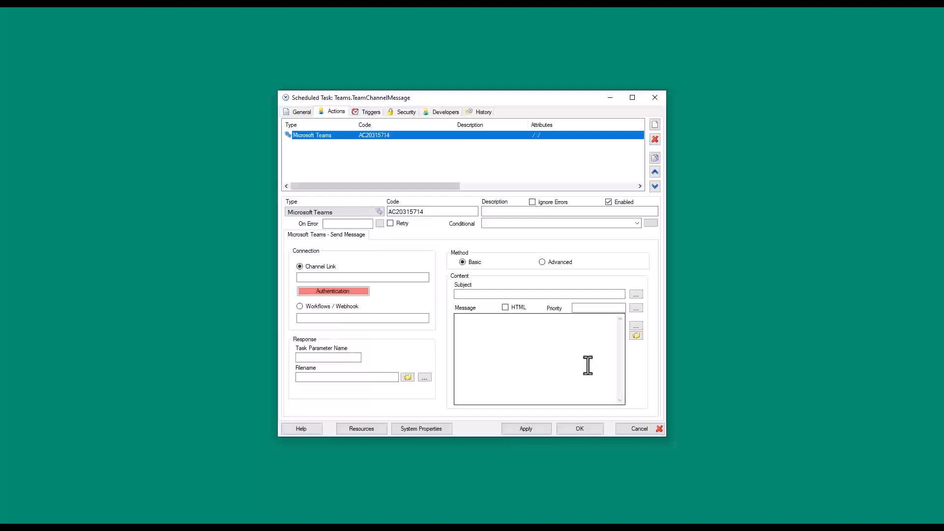
Connect the action via Workflows webhook with the pasted URL and message 'Test 123' / 'Hello!'.
click(305, 309)
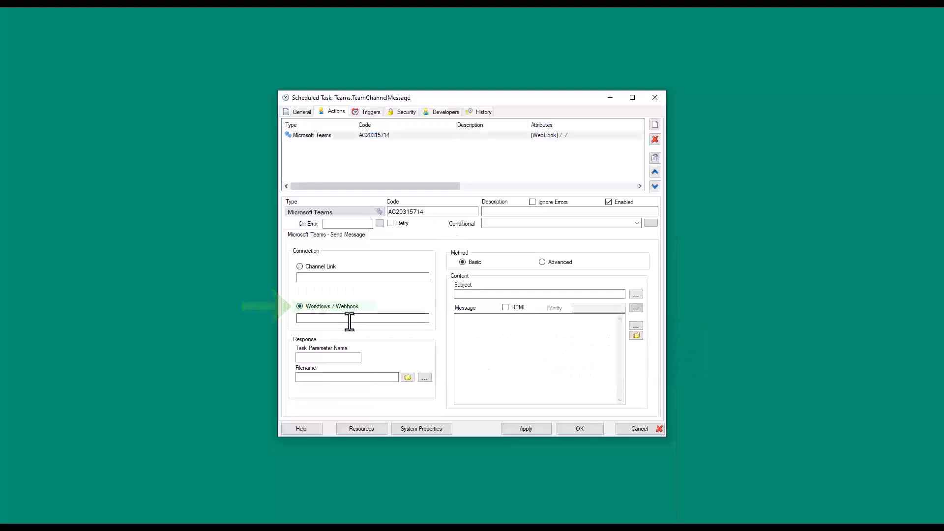
click(364, 320)
key(ctrl+v)
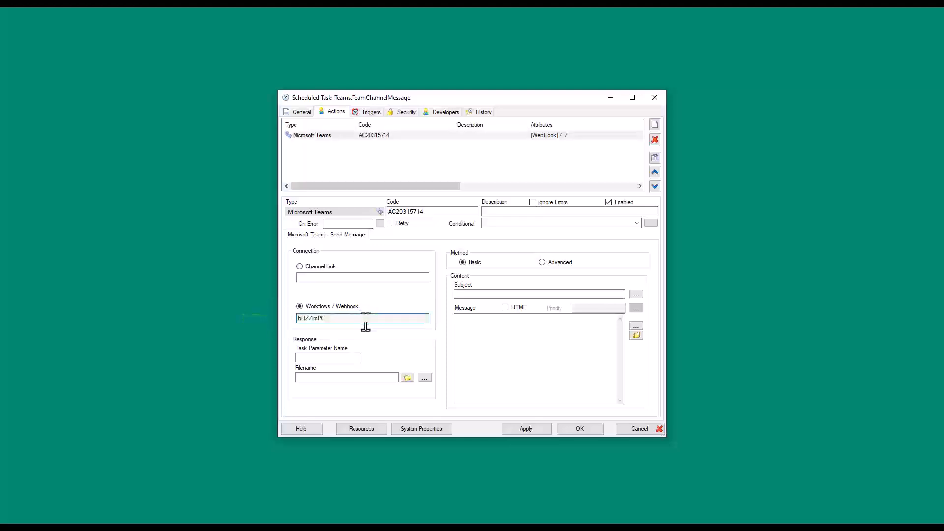
click(502, 344)
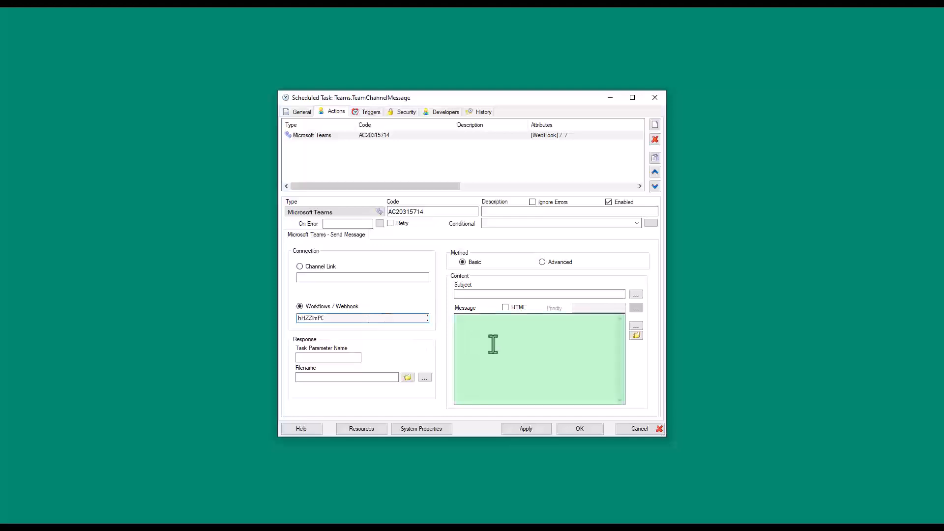
text(Test 123)
key(Return)
text(Hell)
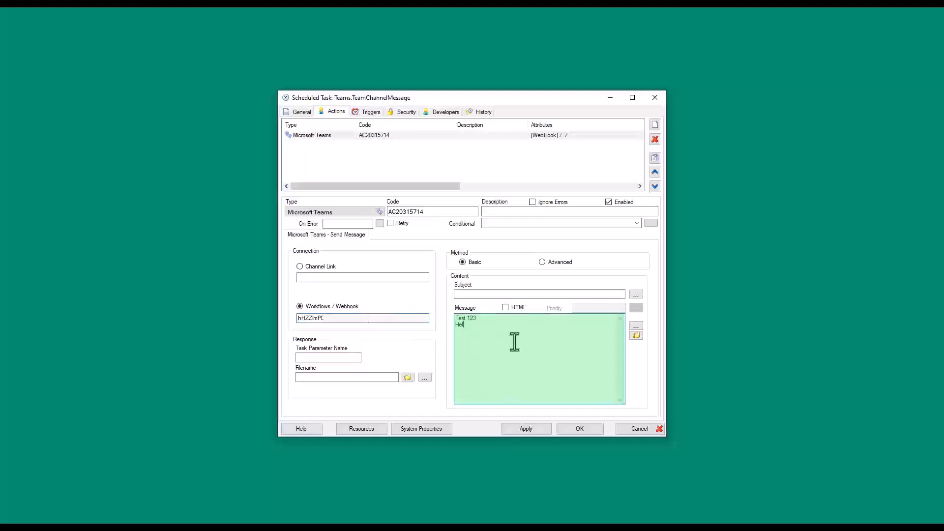
text(o!)
Save the task and execute TeamChannelMessage once from the Scheduler list.
click(528, 428)
click(581, 429)
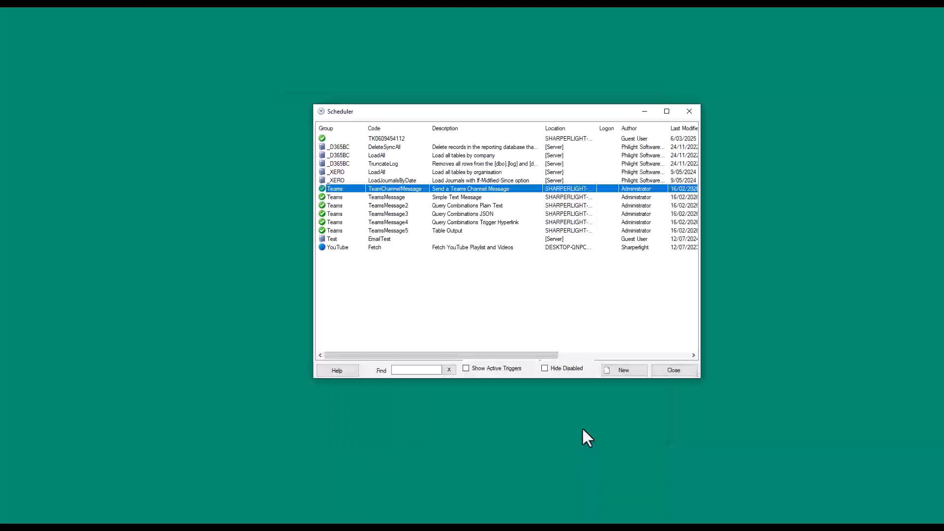
right_click(518, 188)
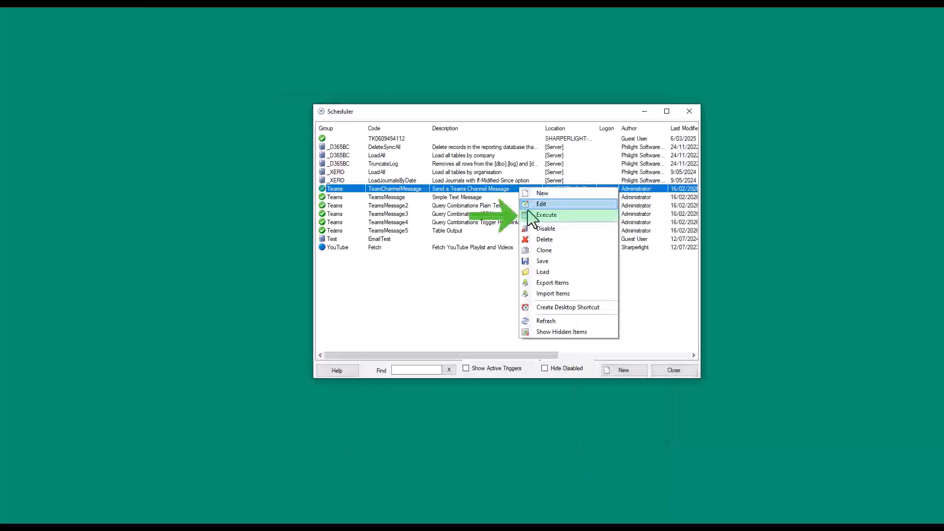
click(580, 215)
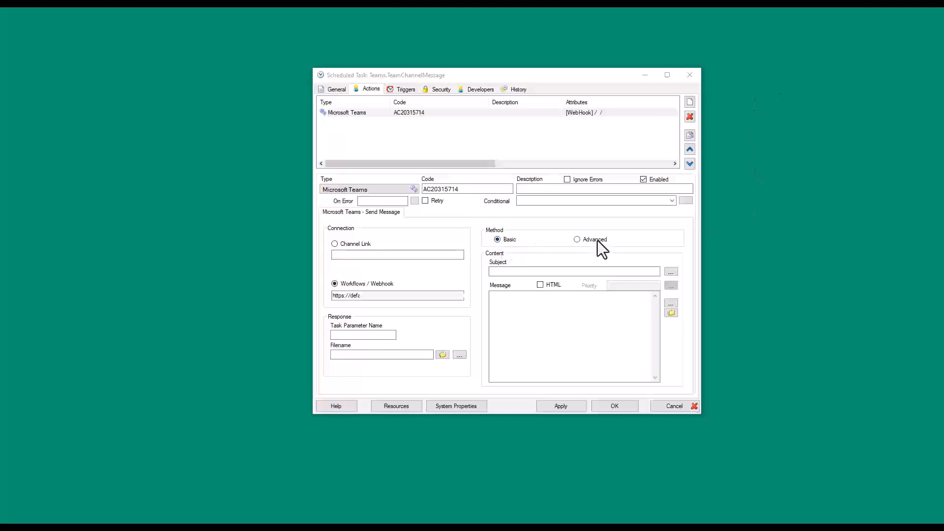
Enable HTML, paste the HTML message body, set subject 'Test Message', and save the task.
click(594, 77)
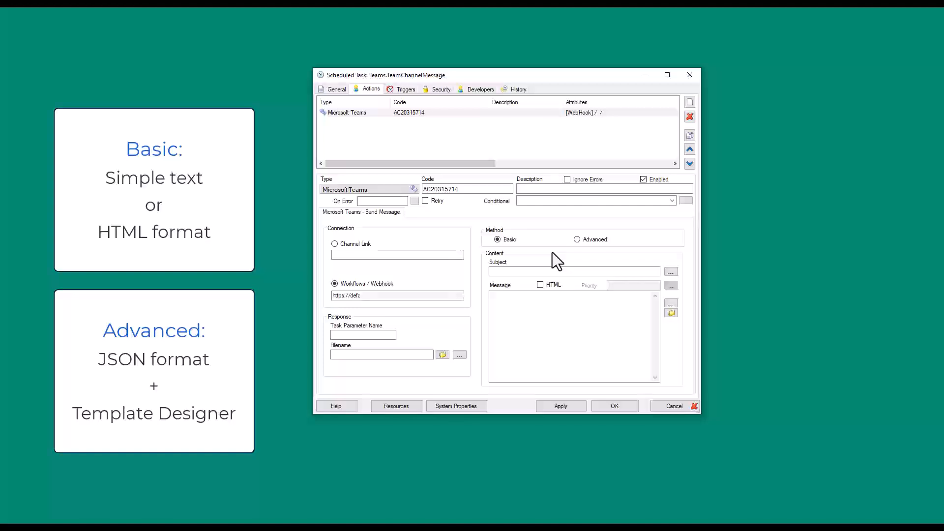
mouse_move(549, 288)
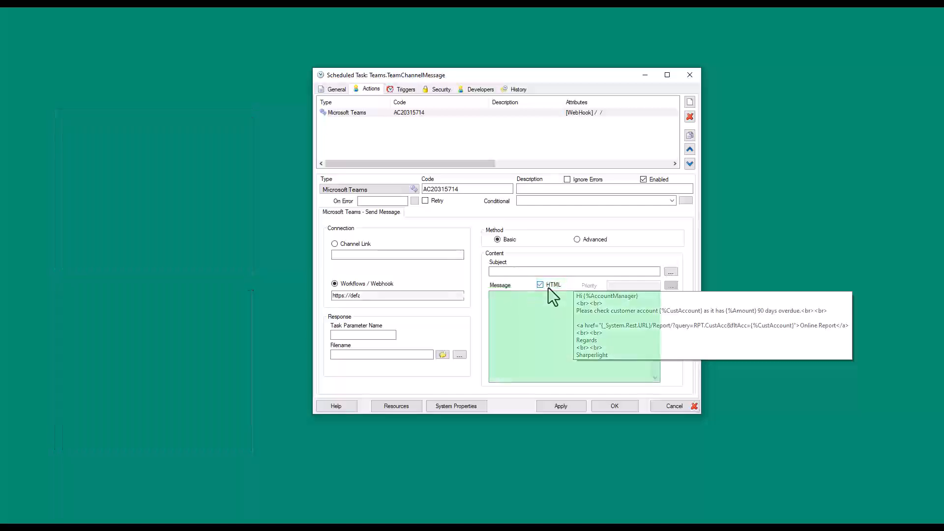
click(547, 287)
click(550, 306)
text(<body>   <h1>Welcome</h1>    <p>This is the first short paragraph.</p>   <p>Here is another brief message.</p>   <p>HTML makes structuring text simple.</p>   <p>Each paragraph is wrapped in a p tag.</p>   <p>This is the final short message.</p>  </body>)
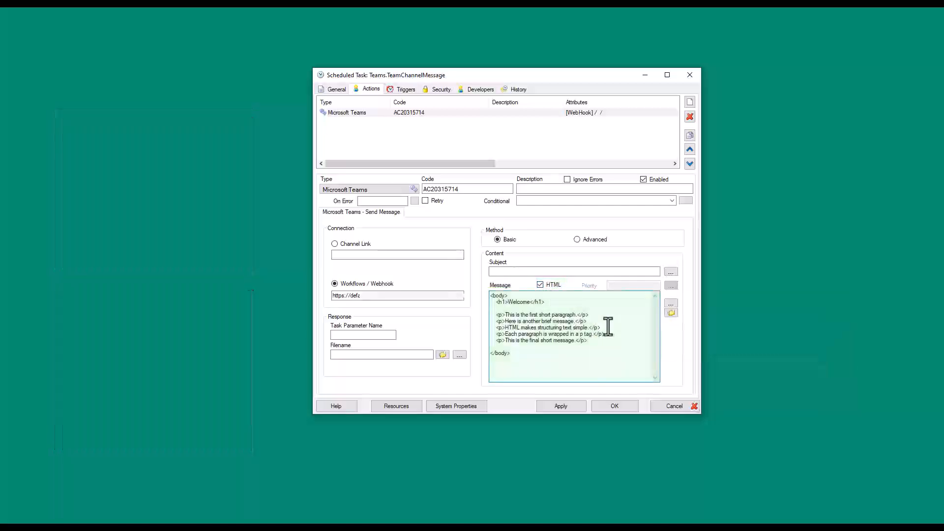
click(559, 271)
text(Test Message)
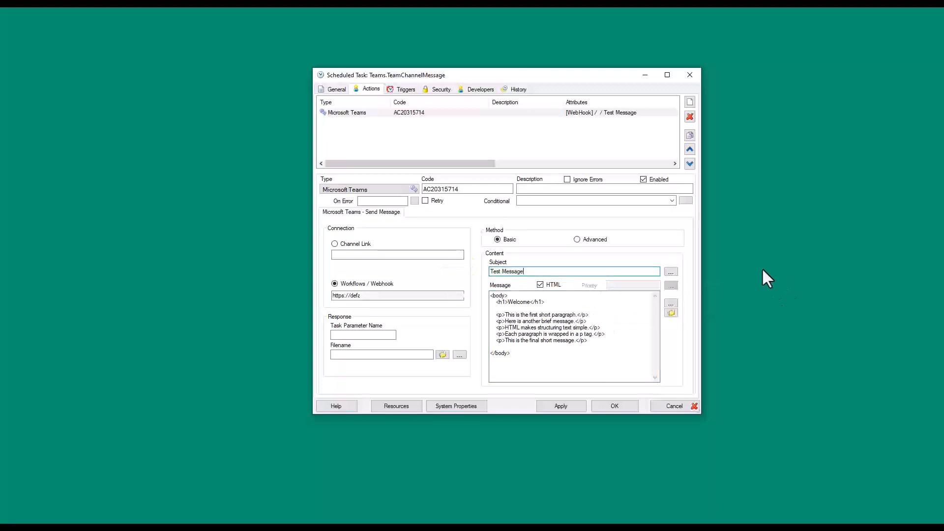
click(566, 407)
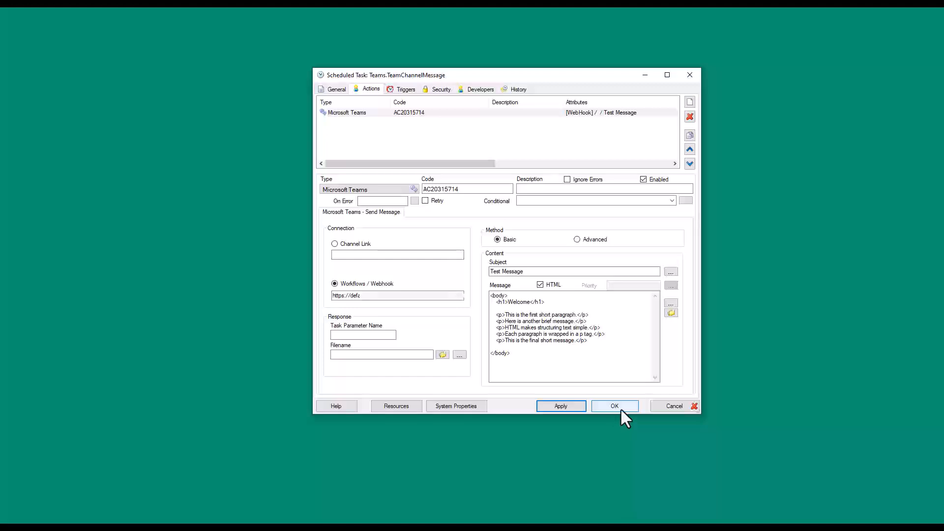
click(620, 408)
Run the task again, then switch the Teams action to Advanced using the basic card template.
right_click(446, 190)
click(482, 215)
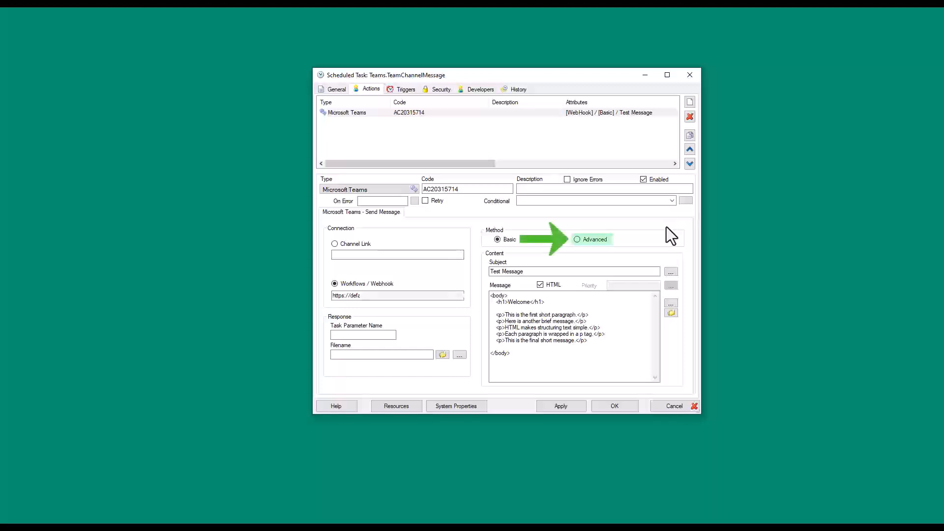
click(593, 240)
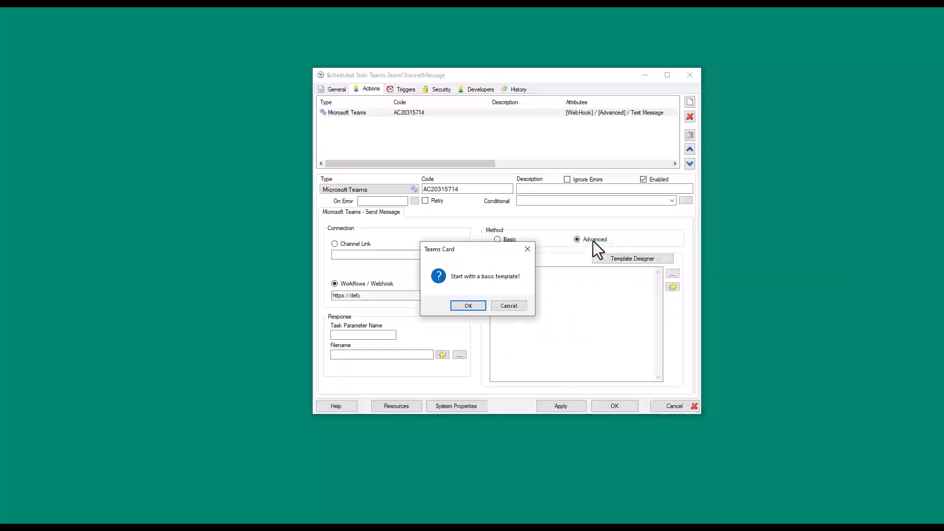
click(470, 306)
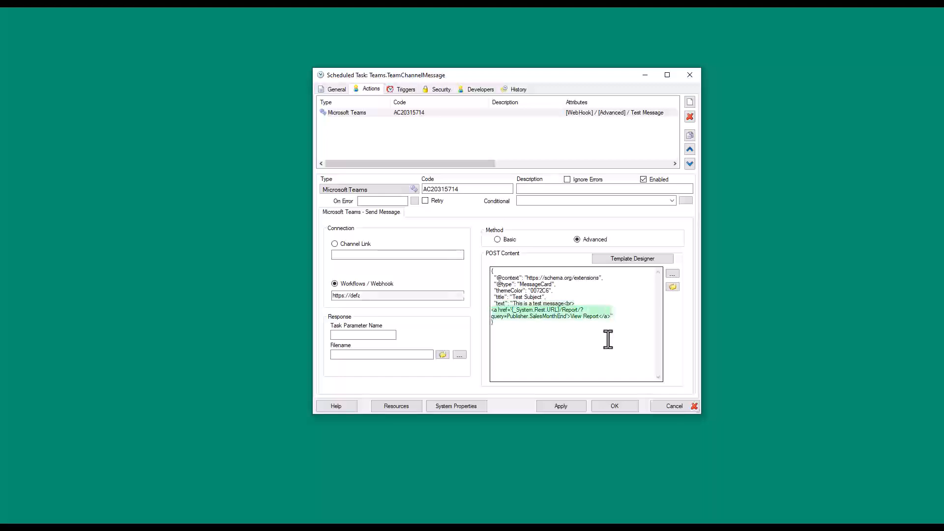
Change the card text to 'test text message in JSON format', link sharperlight.com as 'Sharperlight Webpage', and save.
drag(564, 305, 533, 305)
key(BackSpace)
text(test text message in JSON format)
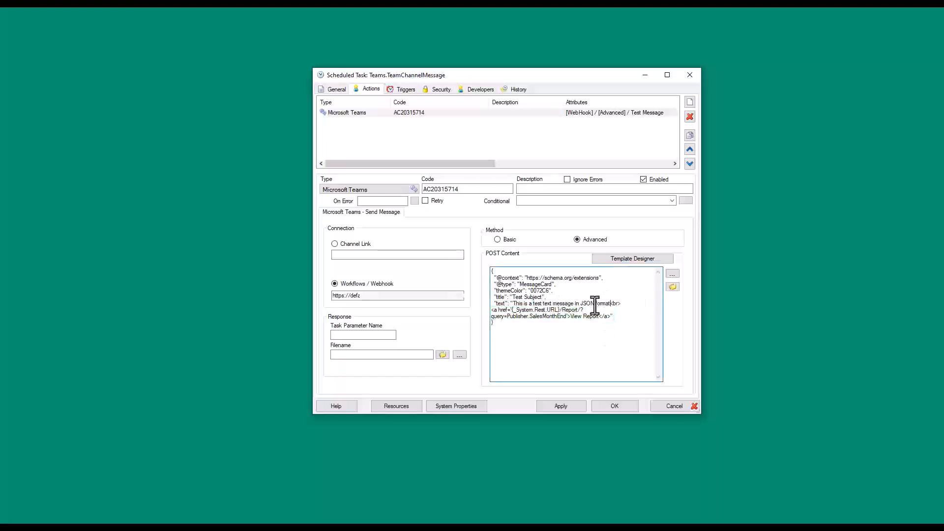
key(shift+End)
key(shift+Down)
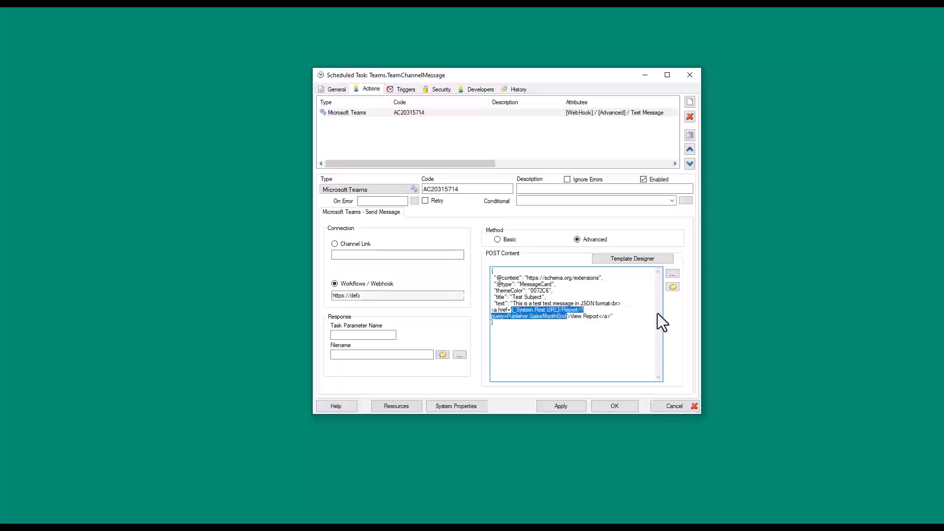
text(https://www.sharperlight.com/)
key(ctrl+Right)
key(ctrl+shift+Right)
key(ctrl+shift+Right)
text(Sharperlight Web)
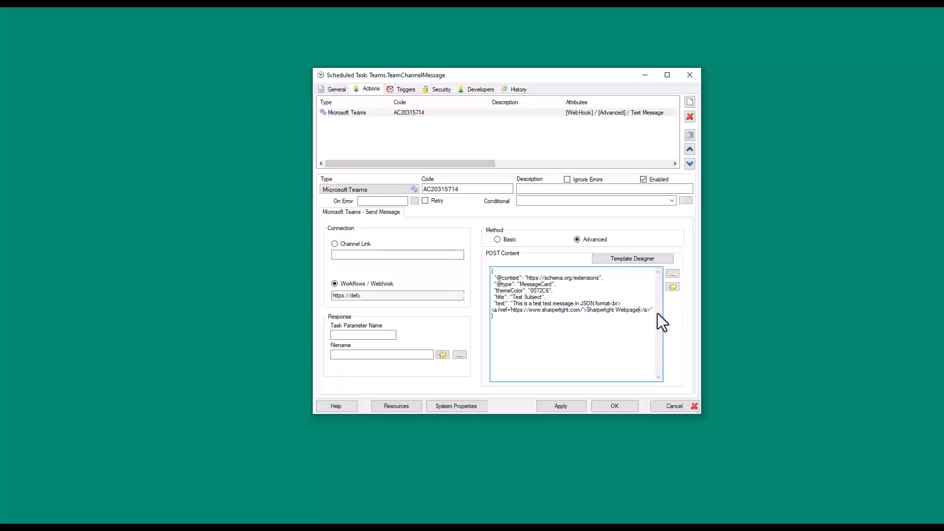
text(page)
click(576, 406)
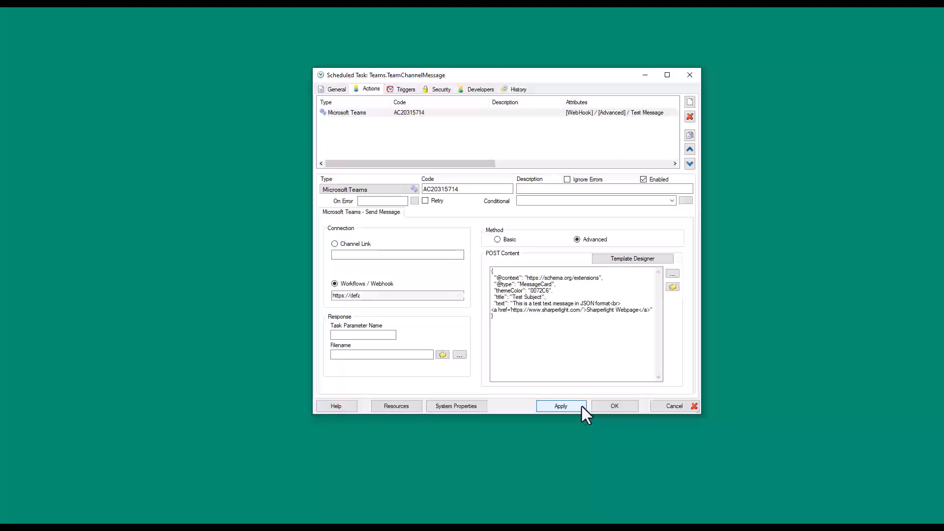
click(613, 406)
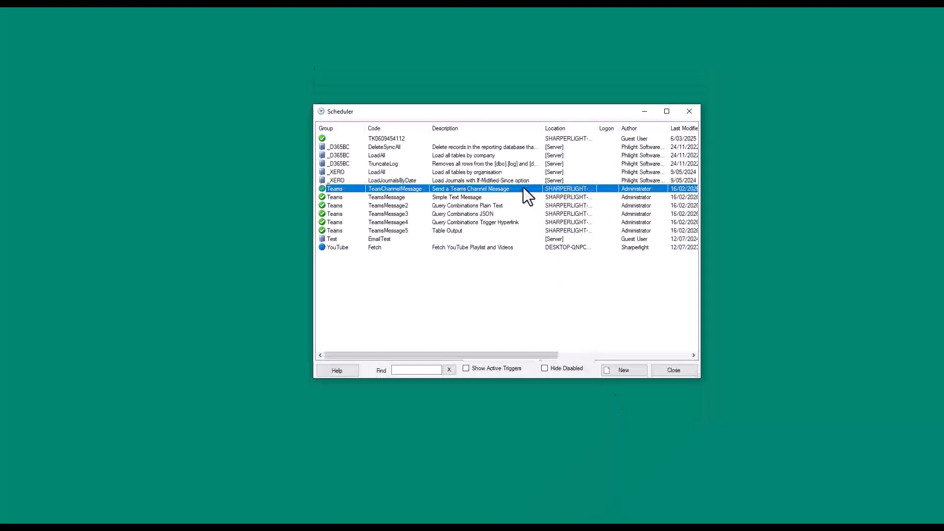
Execute the task and open the Sharperlight Webpage link from the new Teams card.
right_click(525, 189)
click(548, 215)
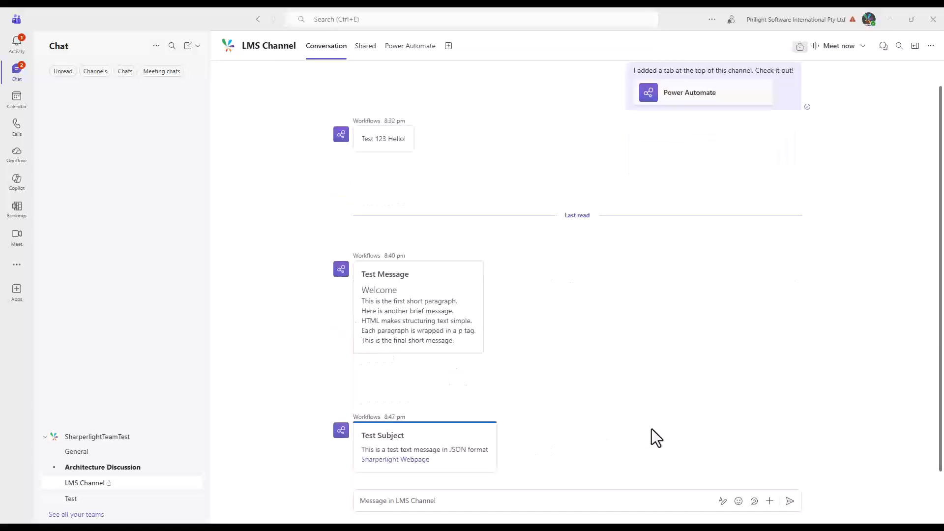
click(412, 461)
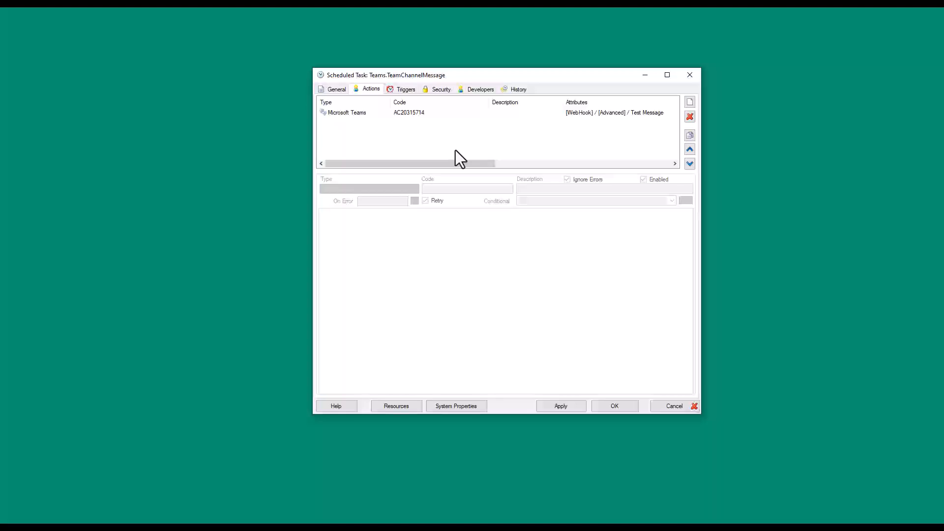
Rename the Teams action code to TeamsMessage and add a Query Combinations action above it.
click(438, 113)
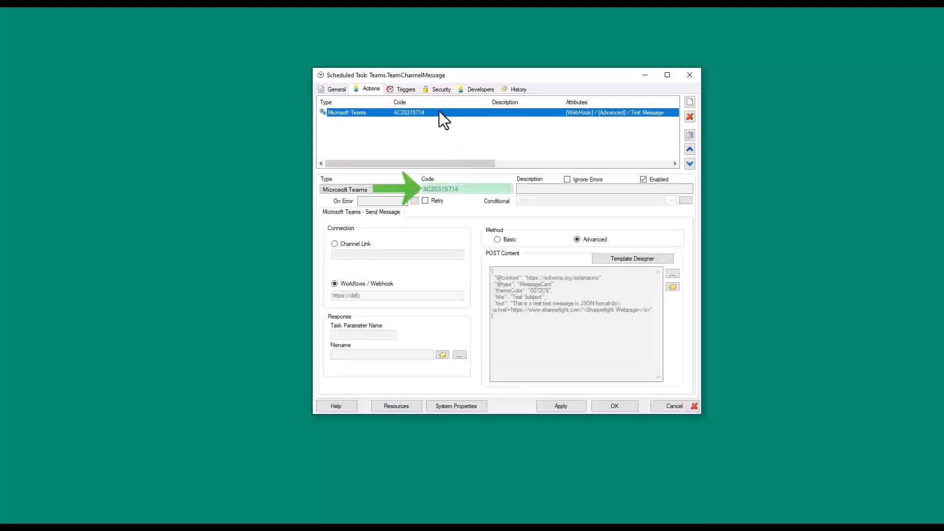
text(TeamsMessage)
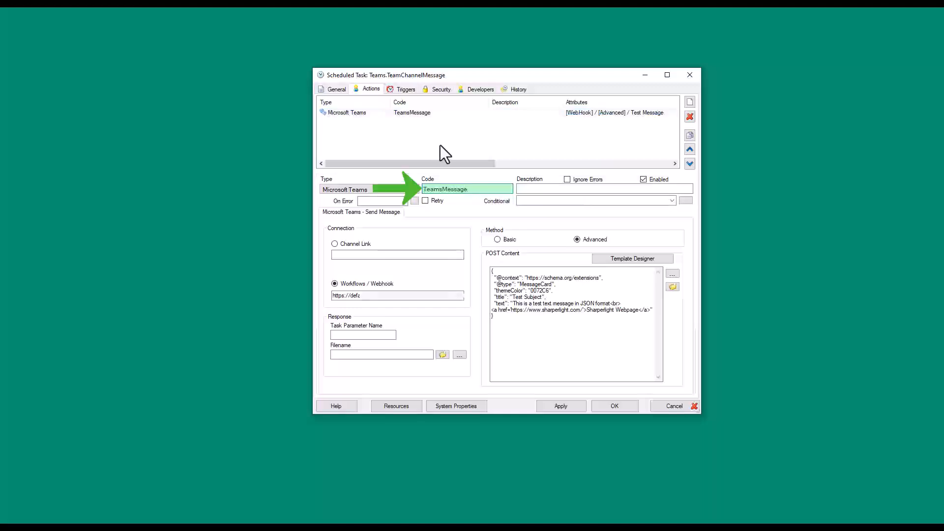
click(441, 145)
click(439, 115)
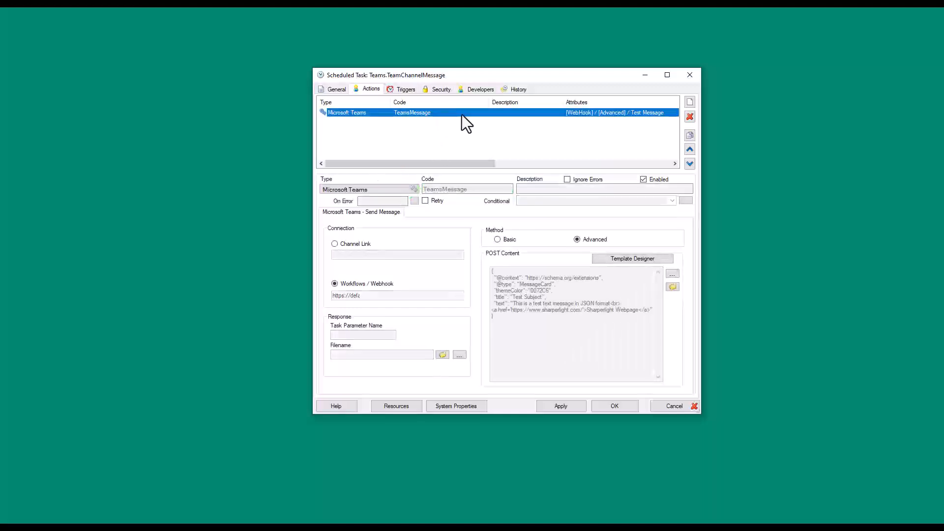
click(690, 102)
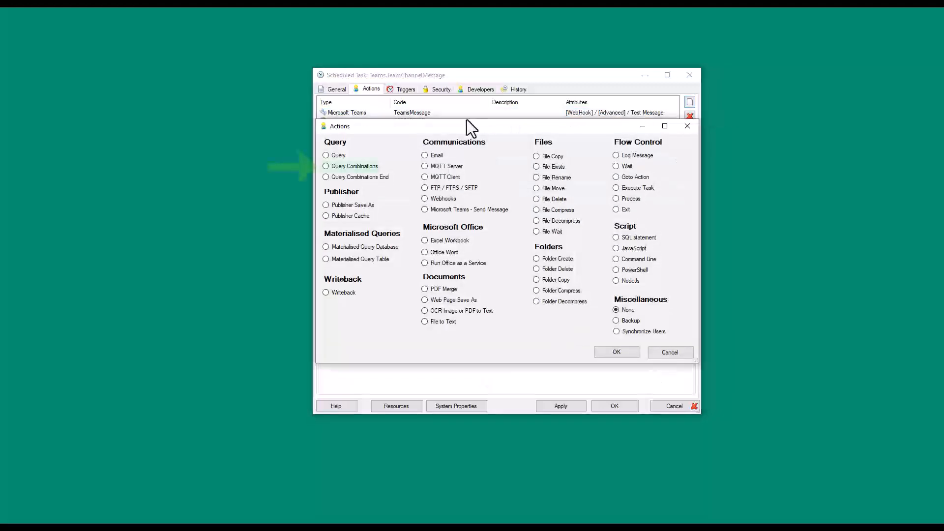
click(353, 167)
click(616, 352)
click(688, 149)
Add a Query Combinations End action after the TeamsMessage action.
click(659, 120)
click(690, 102)
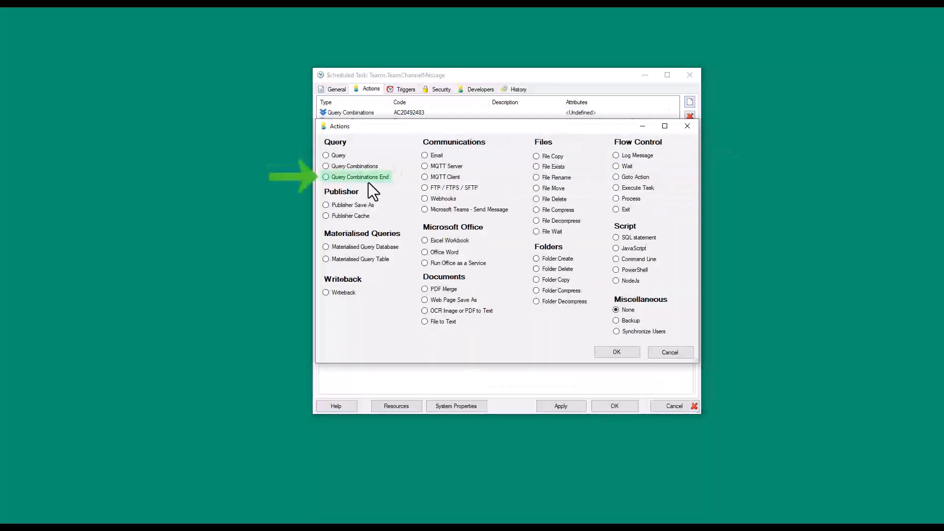
click(367, 181)
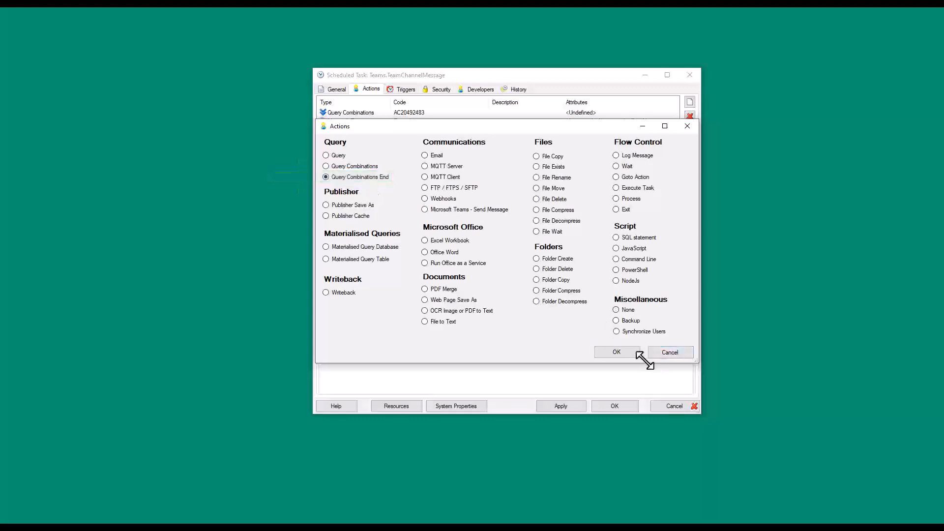
click(619, 352)
click(421, 112)
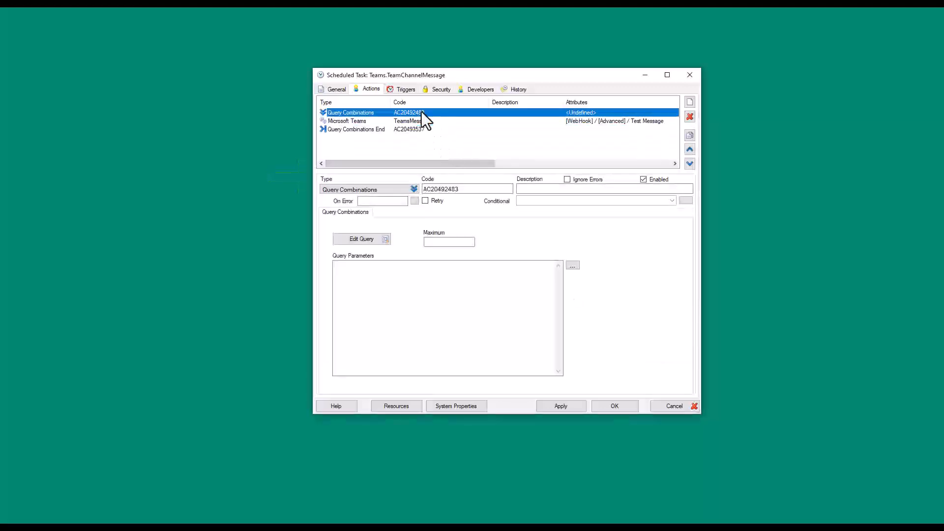
Build the top-3 stores sales query for Query Combinations, preview the results, and accept it.
click(382, 240)
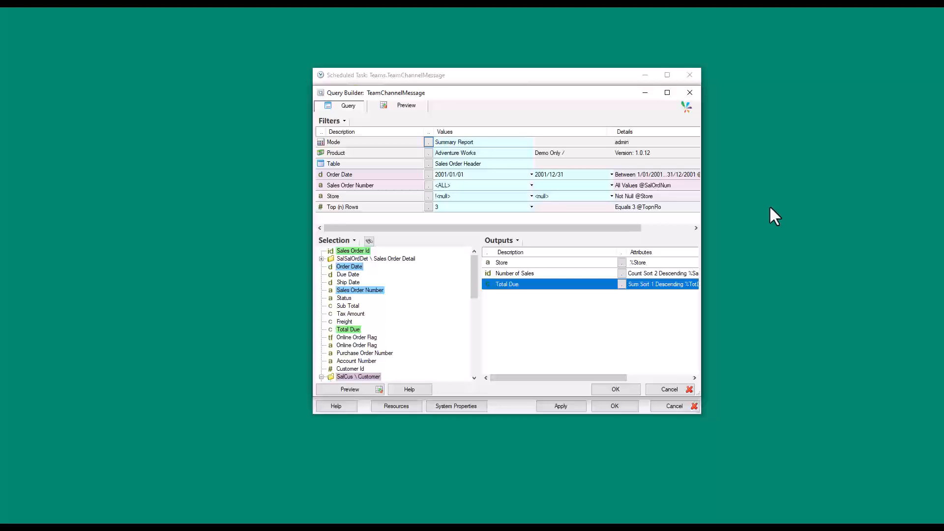
click(352, 389)
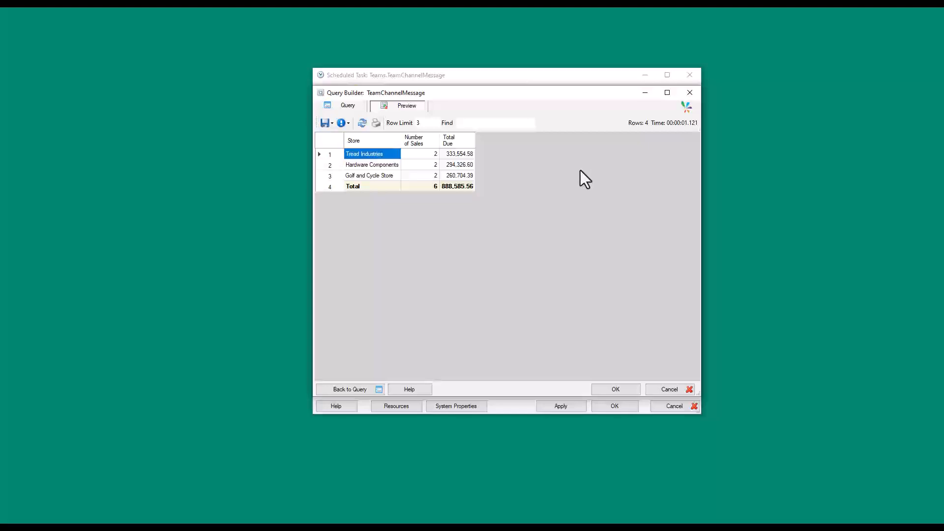
click(349, 391)
click(628, 392)
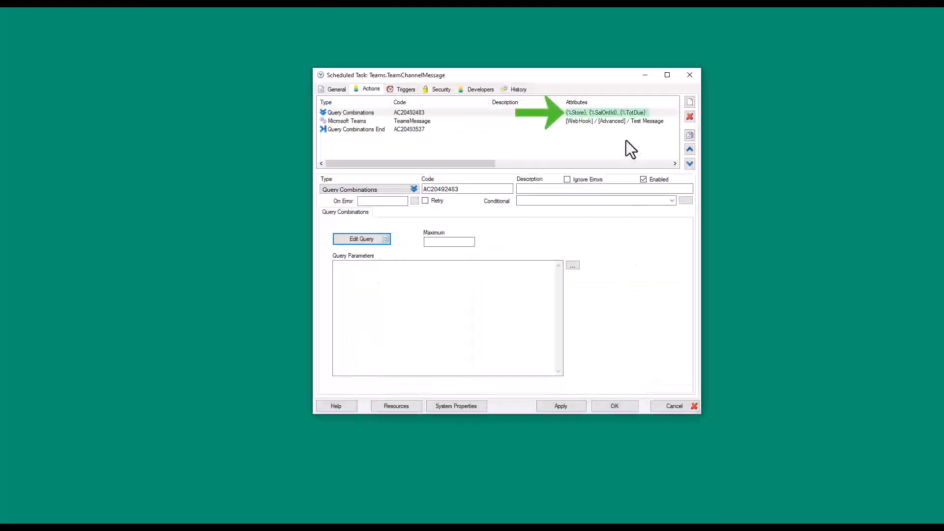
Switch the Teams action to Basic, clear the HTML body, and set subject 'Store - {%Store}'.
click(426, 122)
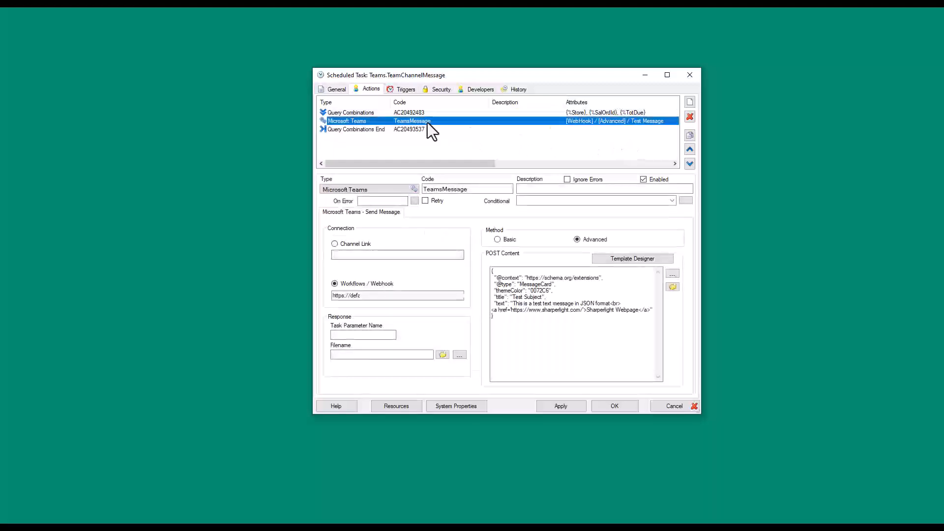
click(509, 239)
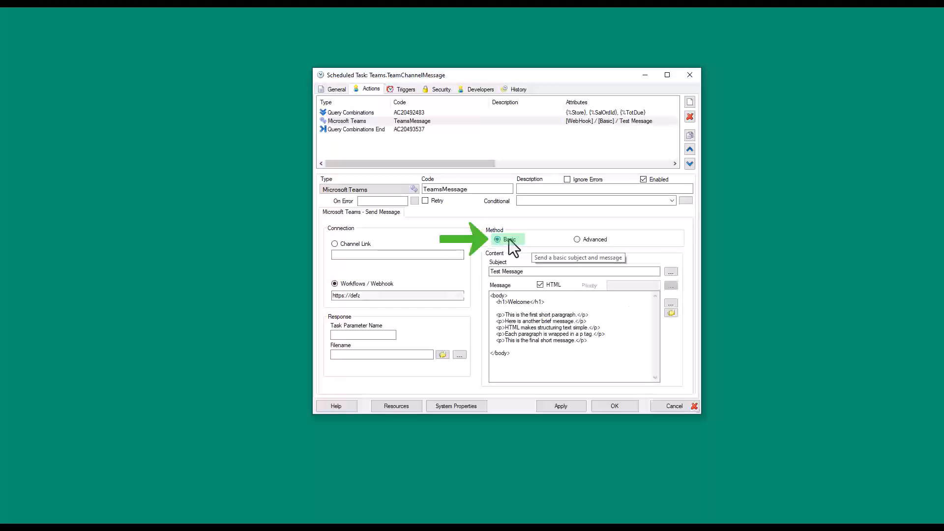
click(544, 344)
key(ctrl+a)
key(Delete)
click(556, 272)
key(ctrl+a)
key(Delete)
text(Store - {%Store})
Write the message 'has {%SalOrdId} sales in 2001 with {%TotDue} due...' and save the task.
click(554, 308)
text(Store - {%Store})
text(has {%SalOrdId} sales in 2001 with {%TotDue} due. Please follow up with a reminder.)
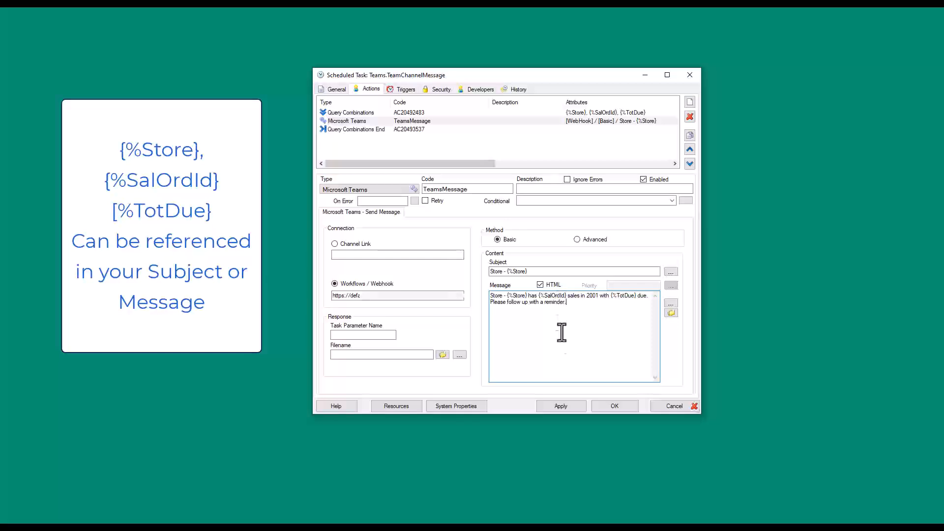
click(561, 405)
click(615, 405)
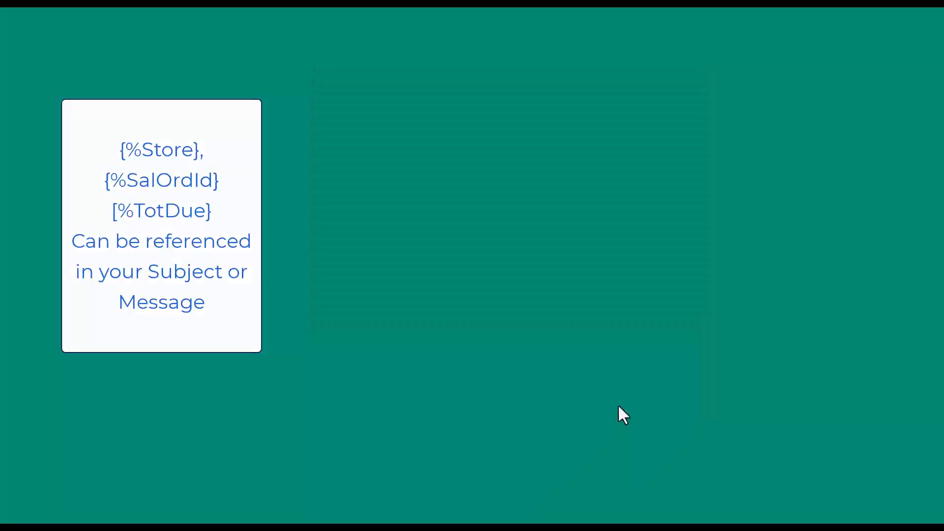
Execute the TeamChannelMessage task from the Scheduler list to post the store message.
right_click(536, 189)
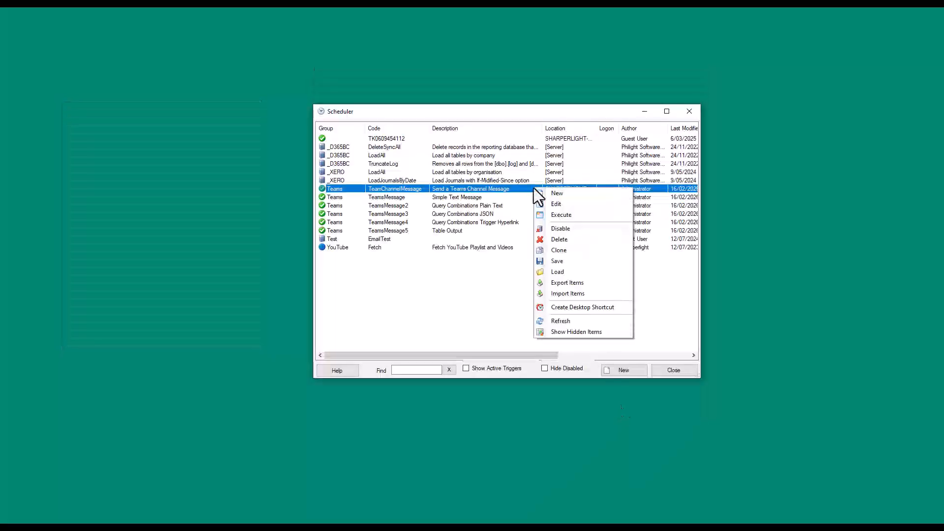
click(566, 215)
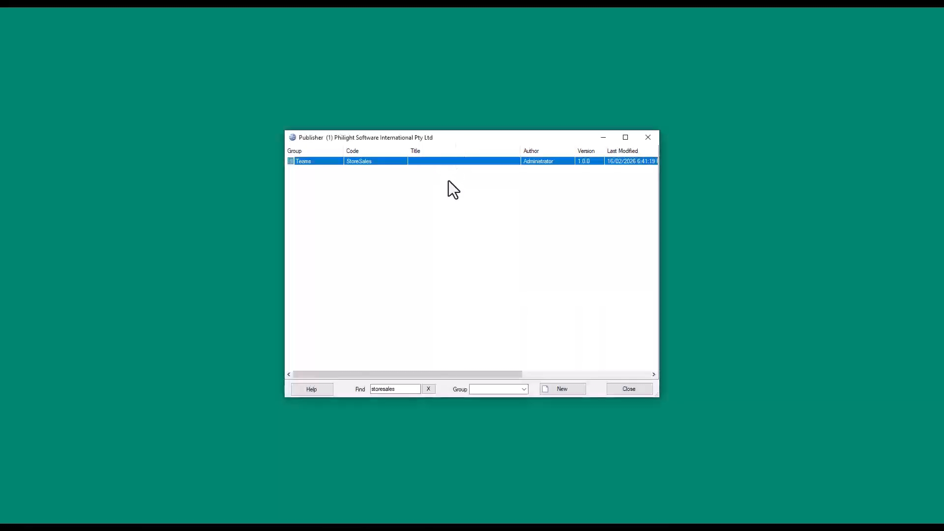
Review the StoreSales published query's definition, then close the Query Builder and published query.
double_click(423, 162)
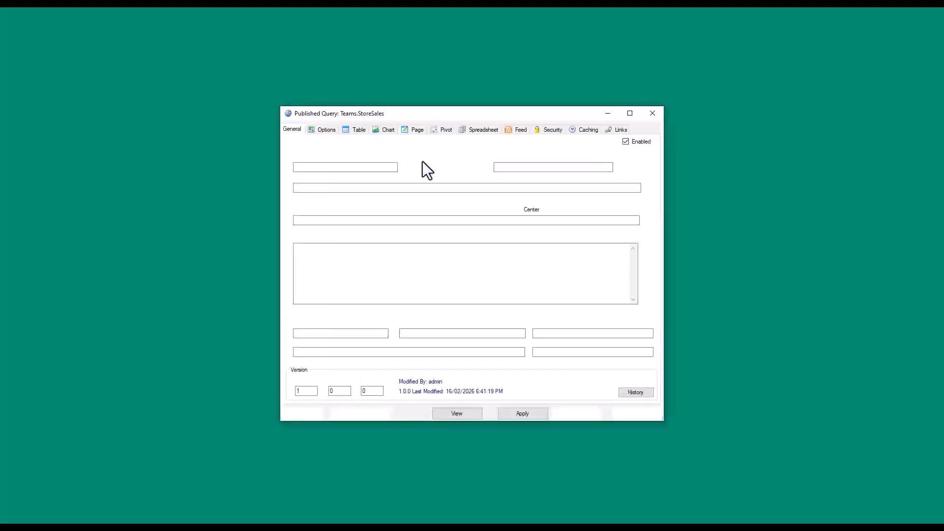
click(370, 413)
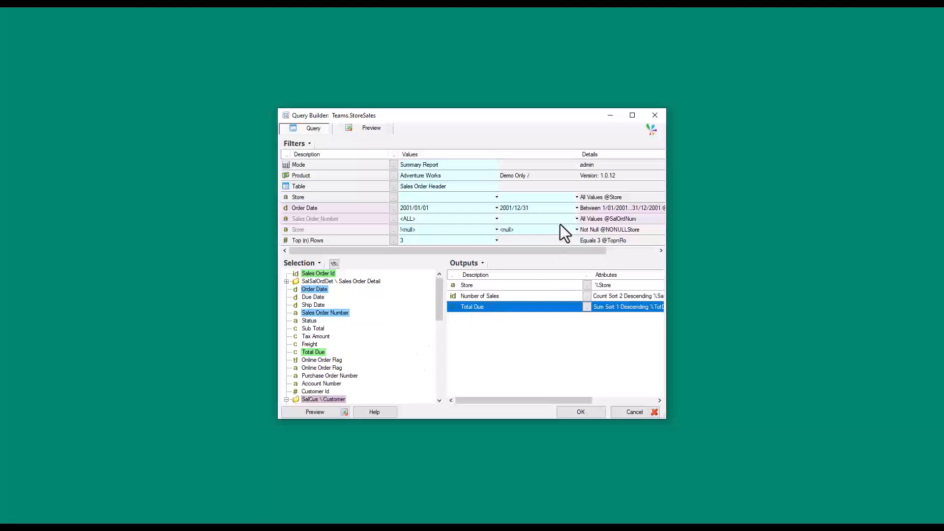
click(592, 414)
click(592, 415)
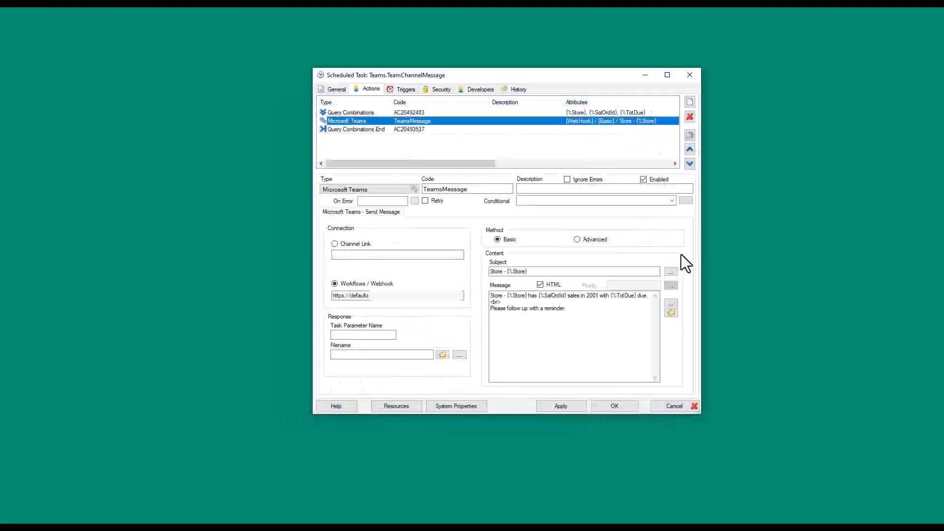
Paste an HTML View Report link line into the message, save the task, and execute it.
click(578, 323)
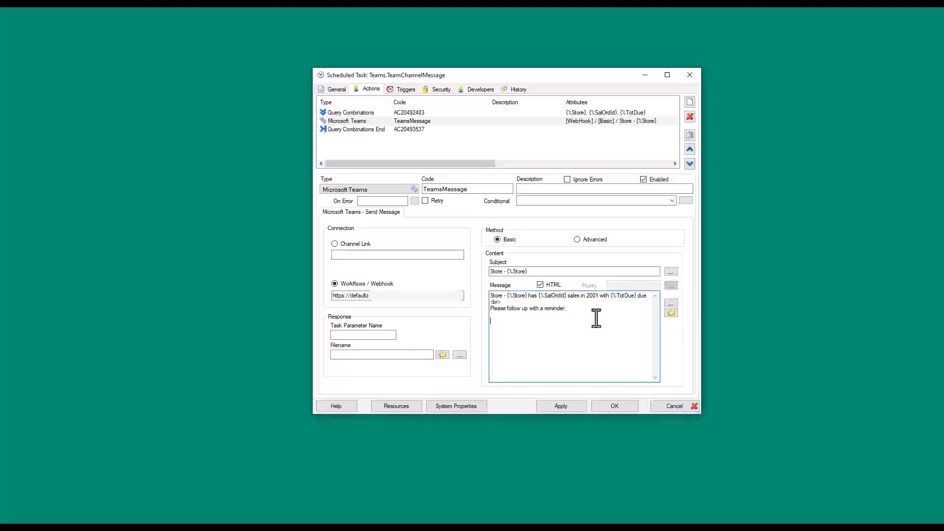
text(<a href='{_System.Rest.URL}/Report/?query=Teams.StoreSales&fltStore={%Store}'>View Report</a>)
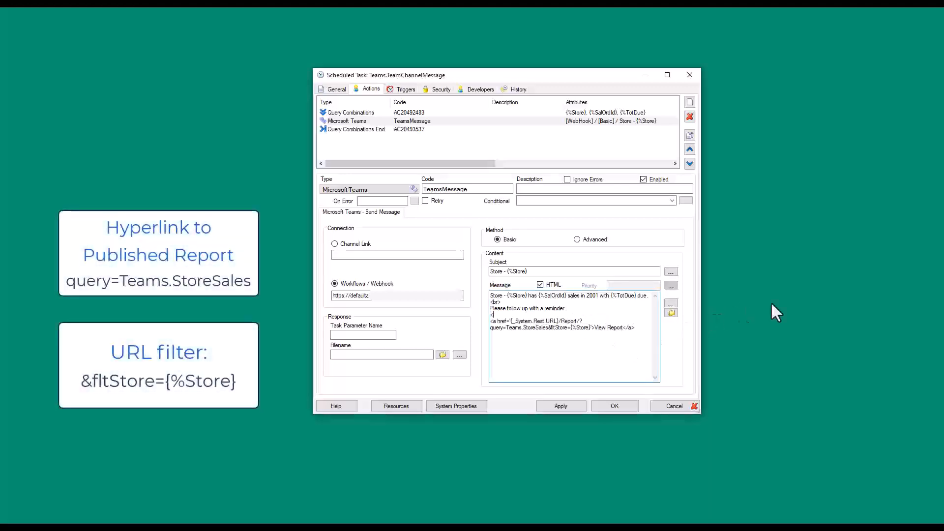
click(615, 406)
right_click(421, 188)
click(457, 216)
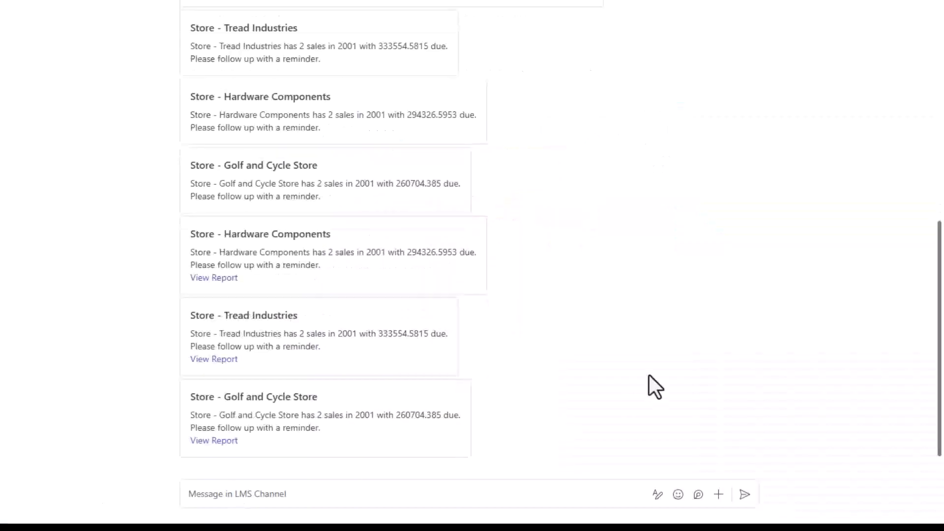
Follow the View Report link on the Store - Hardware Components card.
click(214, 277)
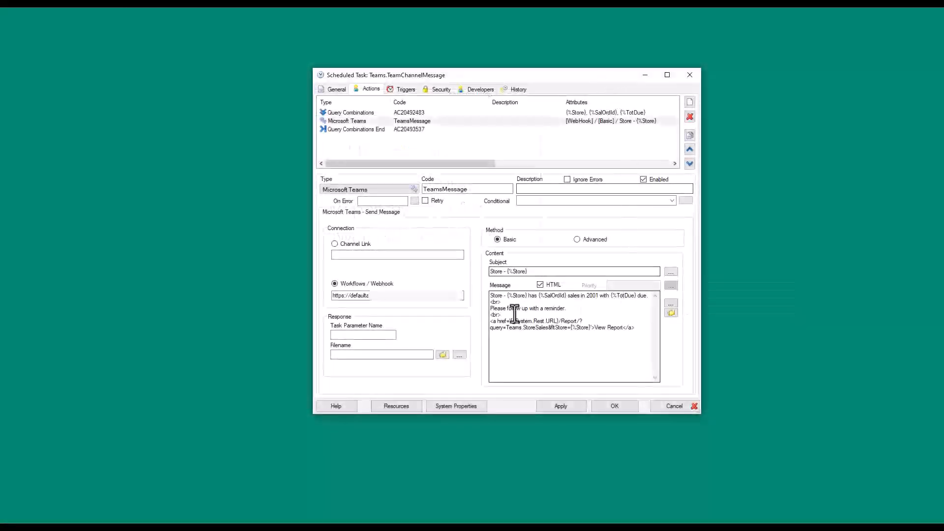
Switch to Advanced JSON with per-store sales text, filtered StoreSales link and title 'Store - {%Store}'.
drag(650, 296, 461, 299)
key(ctrl+c)
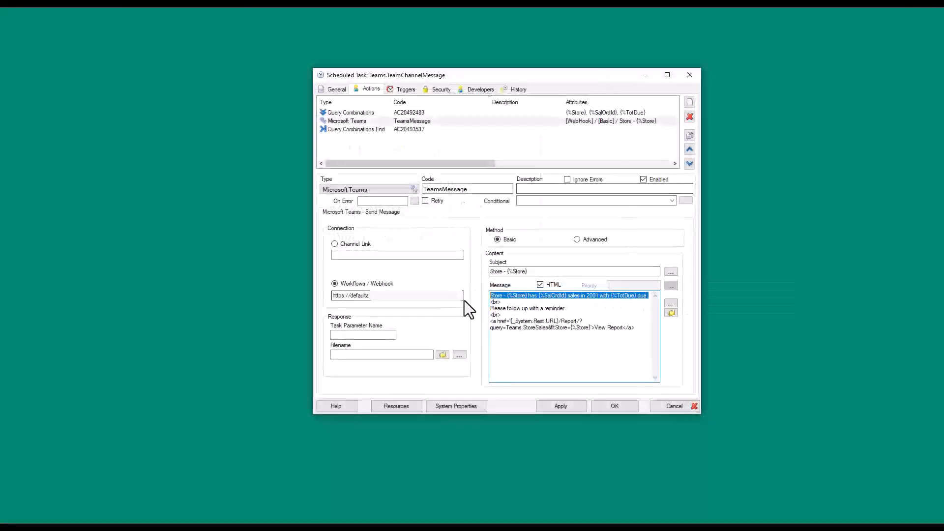
click(589, 240)
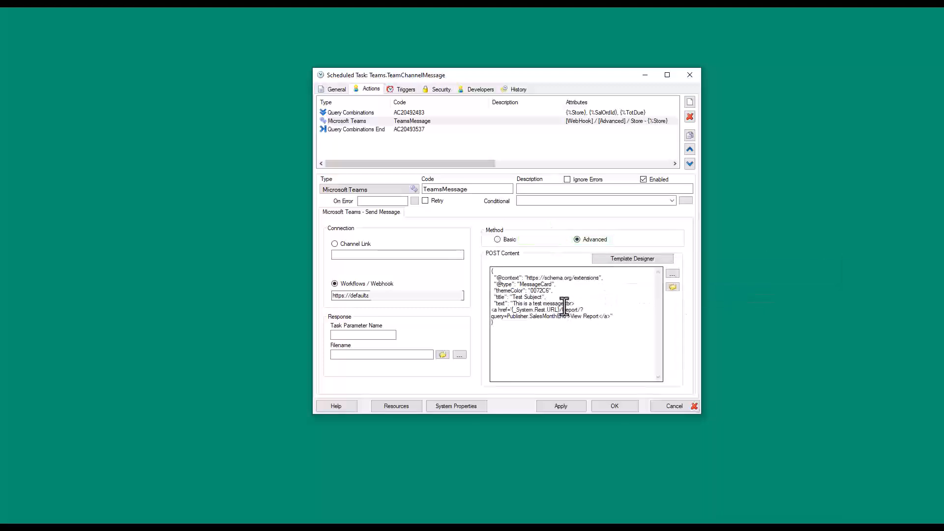
drag(565, 304, 513, 304)
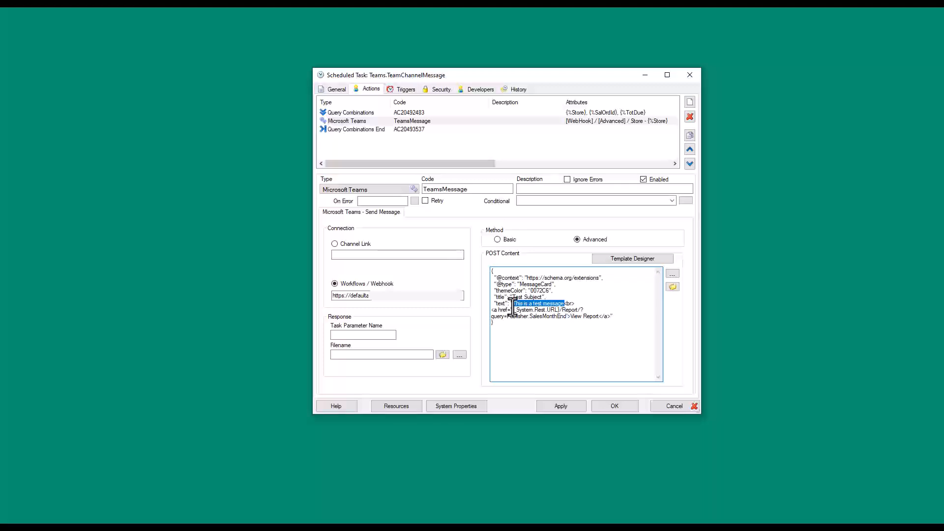
key(ctrl+v)
click(566, 323)
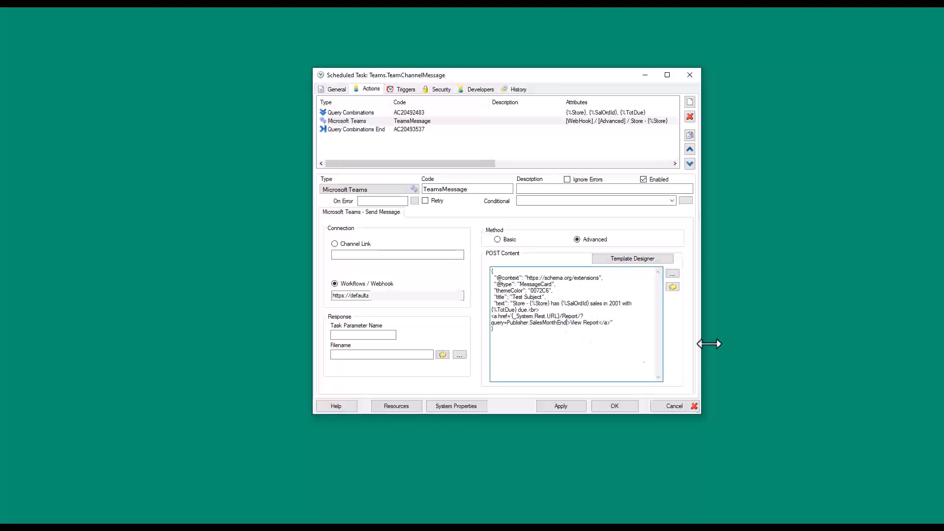
key(ctrl+shift+Left)
key(ctrl+v)
text(Store - {%Store})
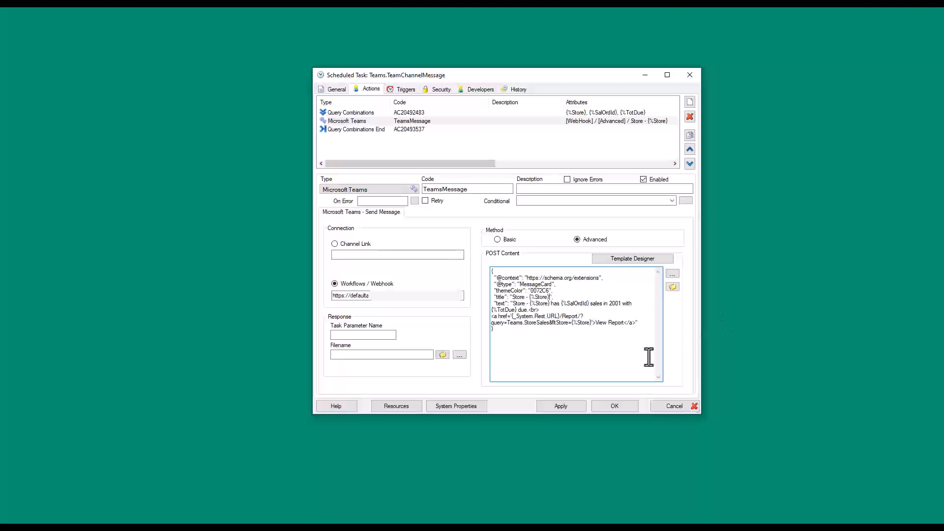
Save the task and execute TeamChannelMessage to post the new store cards.
click(609, 409)
right_click(421, 190)
click(455, 219)
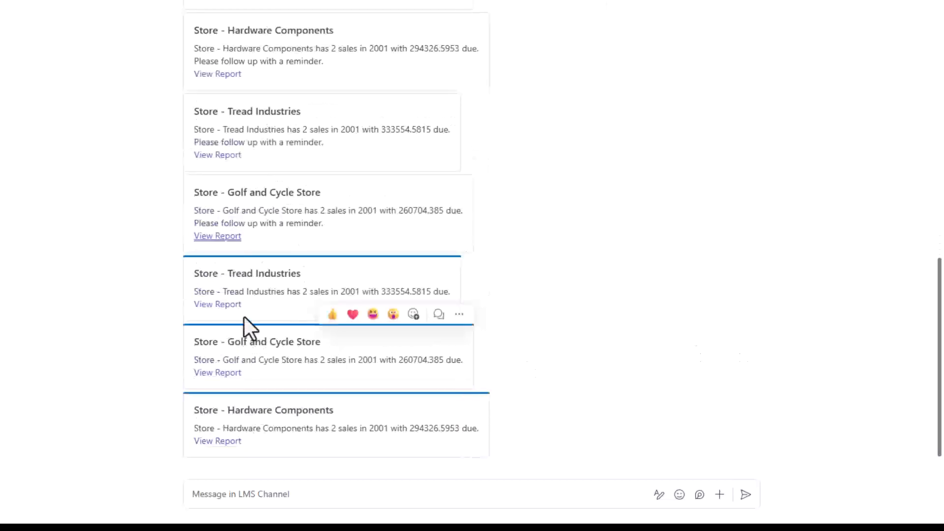
Follow the View Report link on the Store - Tread Industries card.
click(222, 303)
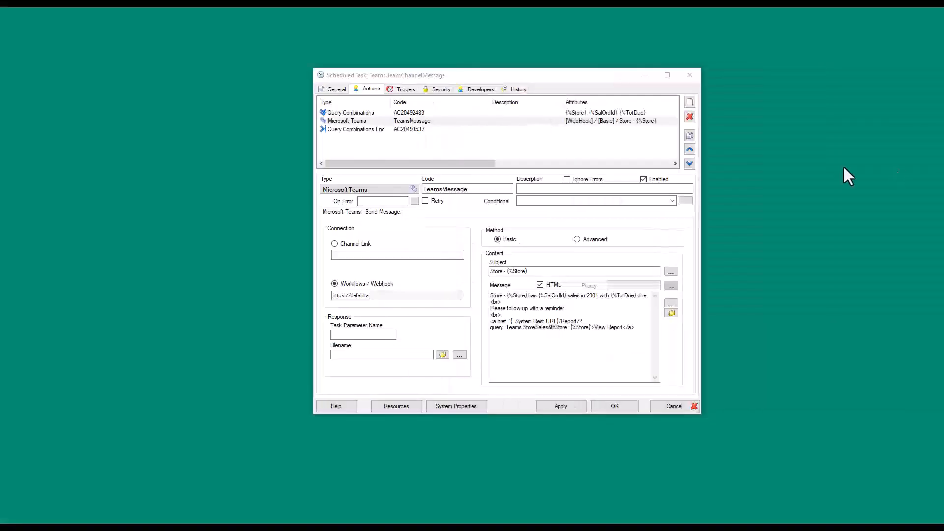
Append <br>, a new line, and an Approve Report link with task Teams.ConfirmTeamsMessage.
click(601, 79)
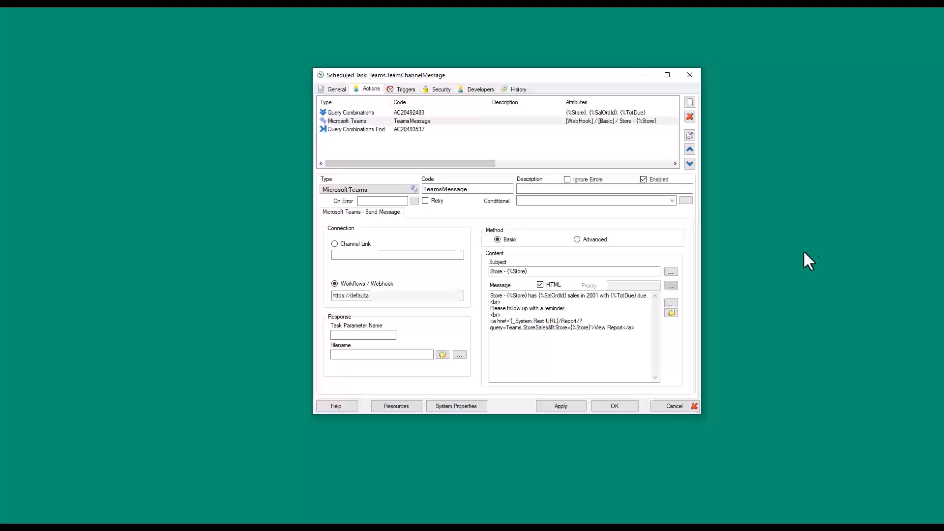
click(636, 327)
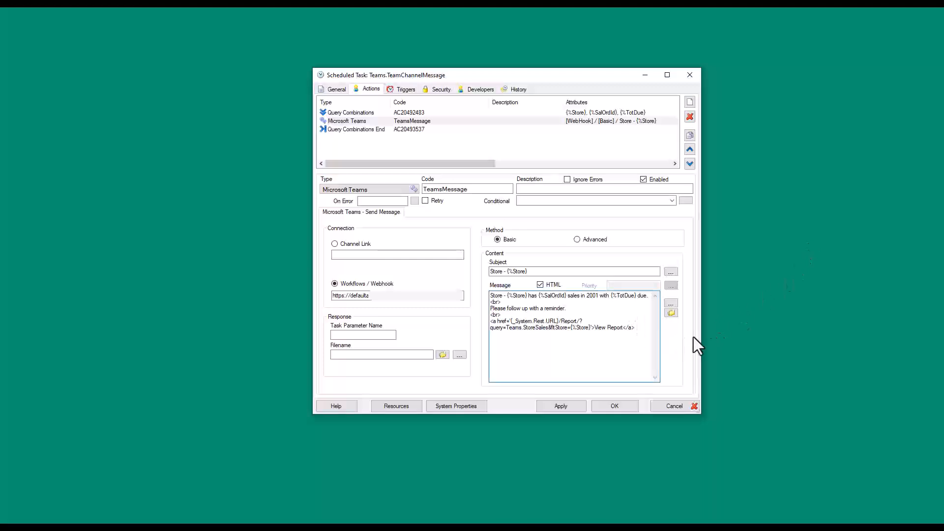
text(<br>)
key(Return)
key(alt+Tab)
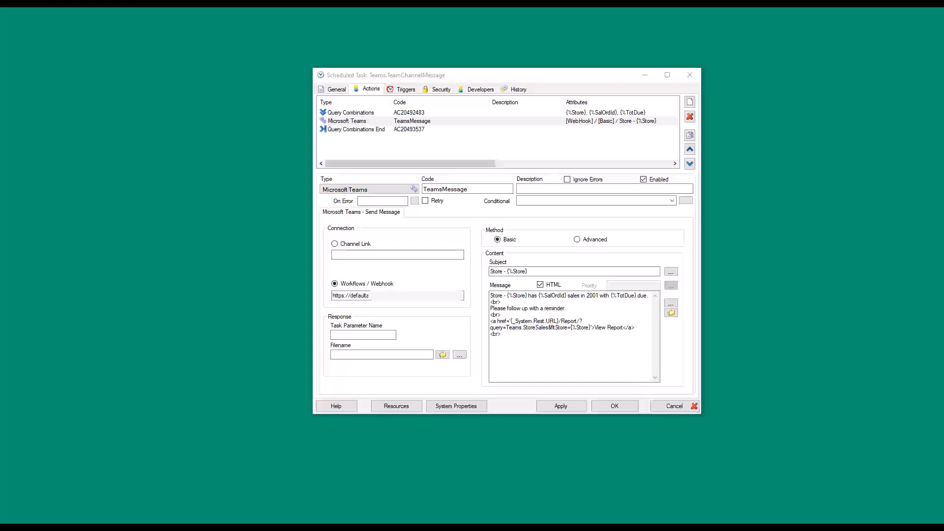
key(alt+Tab)
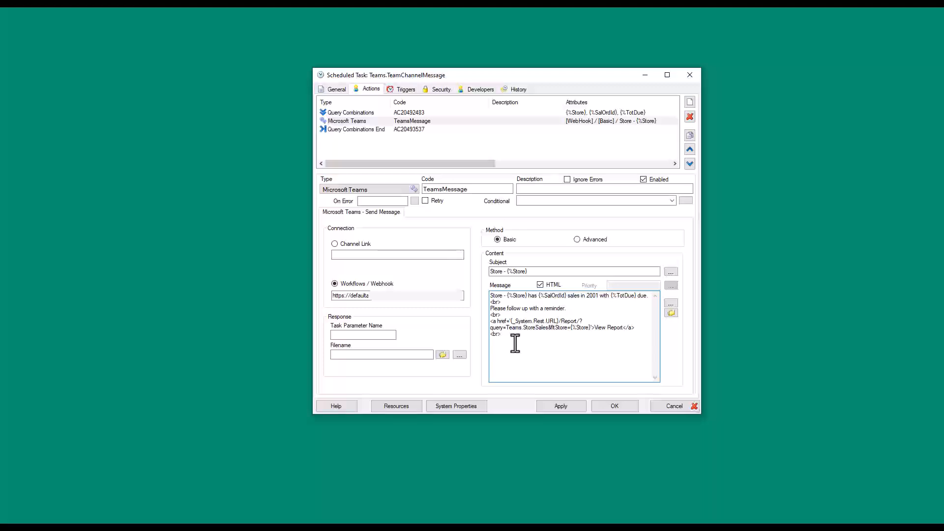
text(<a href="http://sharperlight-ae/mdService1Rest/SchedulerTask/?task=ABCXYZ">Approve Report</a>)
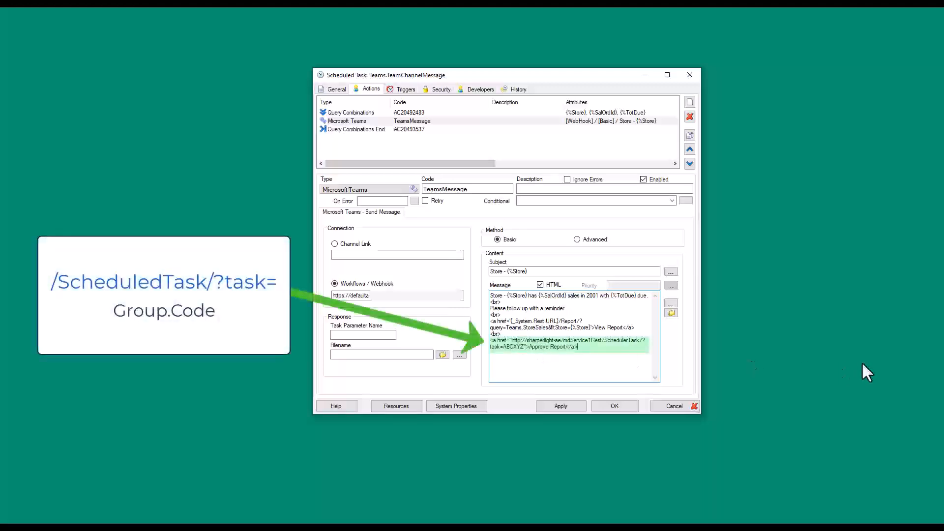
text(Teams.)
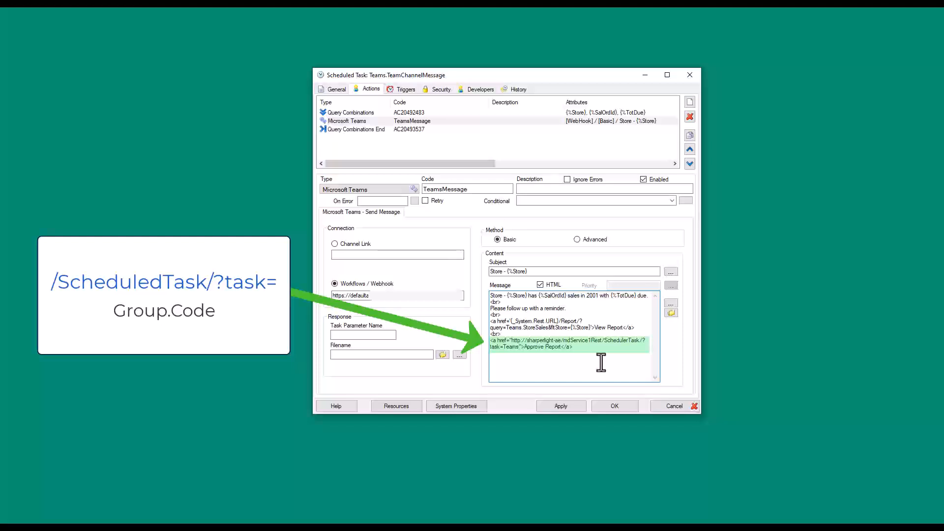
text(ConfirmTeamsMessage)
Save the updated TeamChannelMessage task and execute it to post View and Approve links.
click(620, 406)
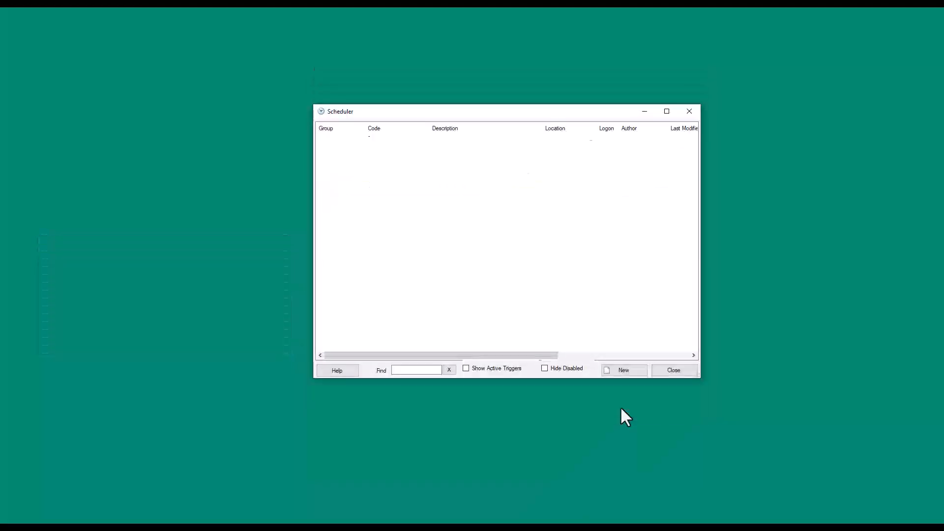
right_click(424, 198)
click(448, 224)
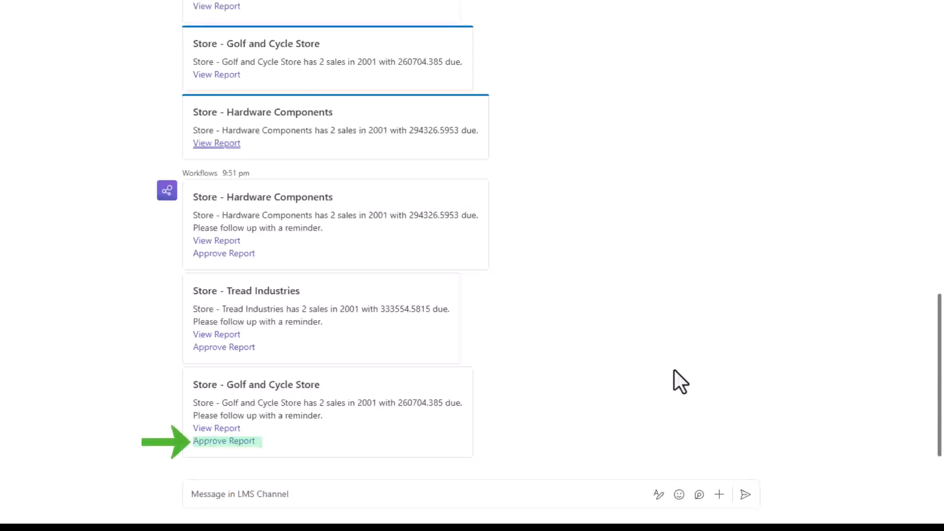
Approve the Golf and Cycle Store report, then start new task TeamsTableOutput with version 1.
click(248, 443)
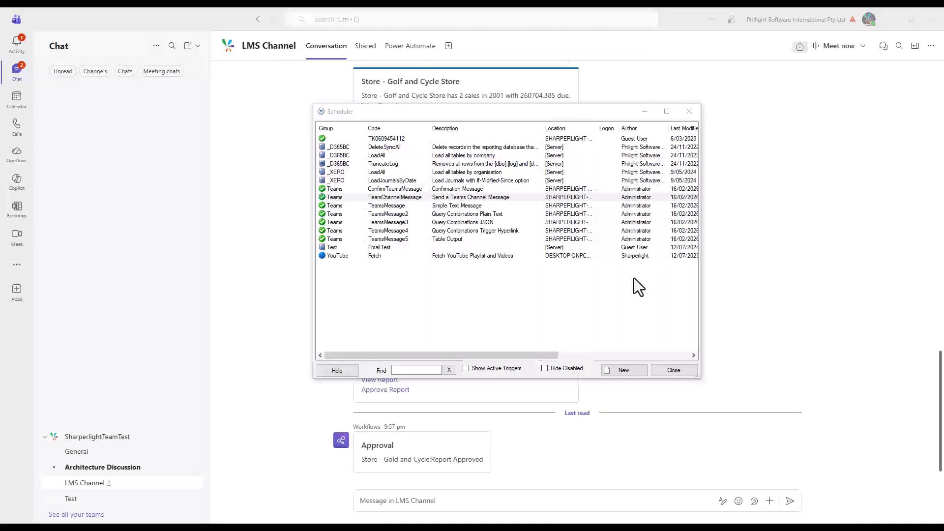
click(483, 198)
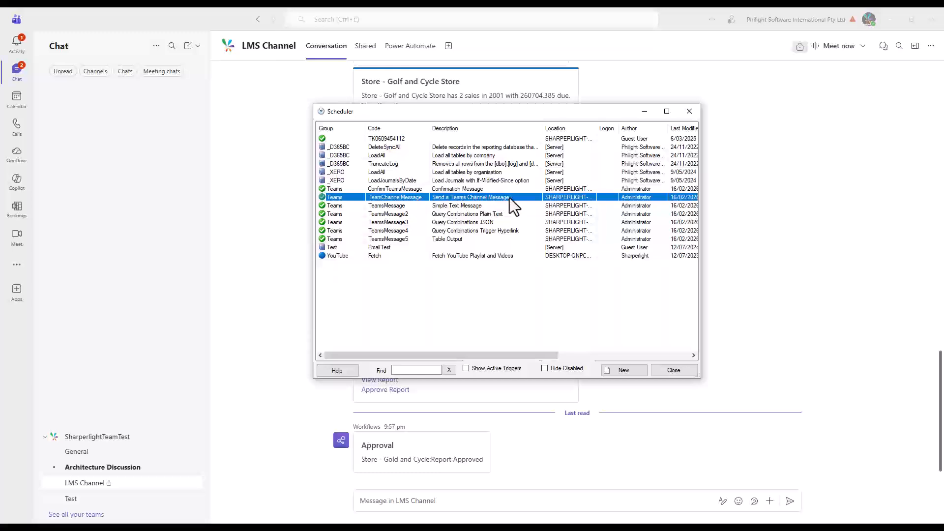
click(624, 370)
double_click(309, 142)
text(TeamsTableOutput)
click(329, 401)
text(1)
key(Tab)
Finish version 1.0.0 and add a Microsoft Teams Send Message webhook action coded TeamsMessage.
text(0)
key(Tab)
key(0)
click(344, 113)
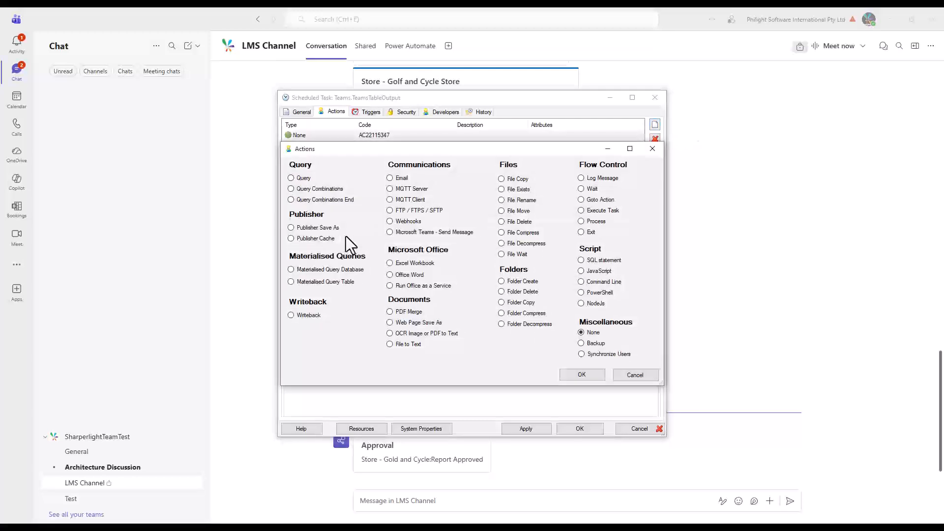
click(581, 374)
click(315, 305)
click(343, 319)
text(hHZZ)
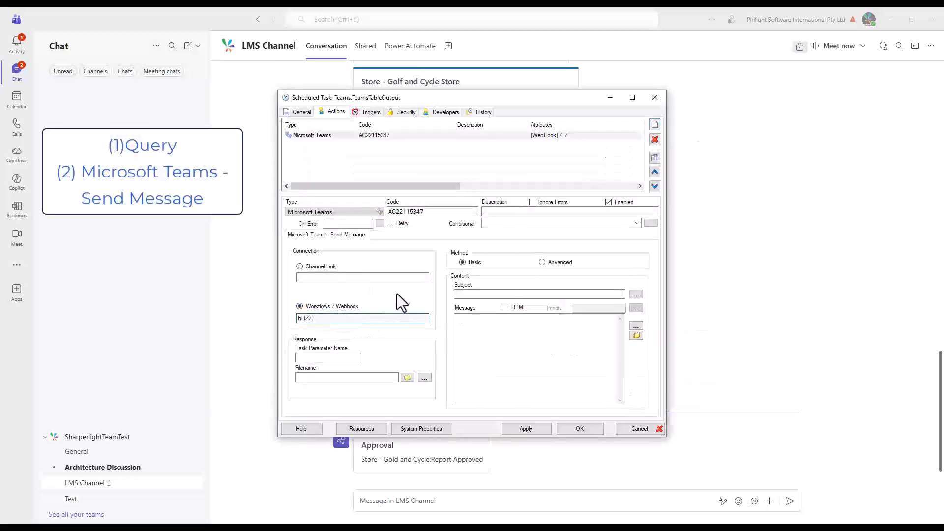
double_click(433, 212)
text(TeamsMessage)
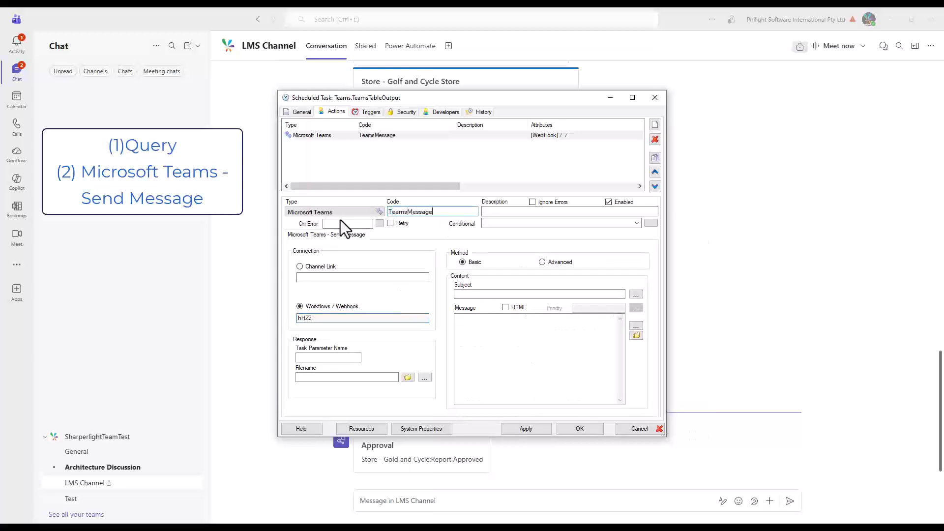
Add a Query action above the Teams message and name it SalesQuery.
click(655, 124)
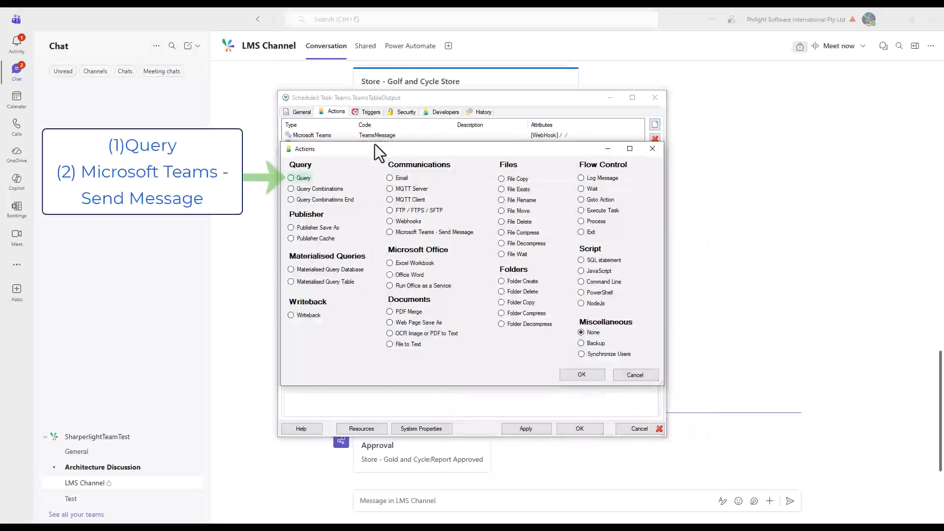
click(312, 180)
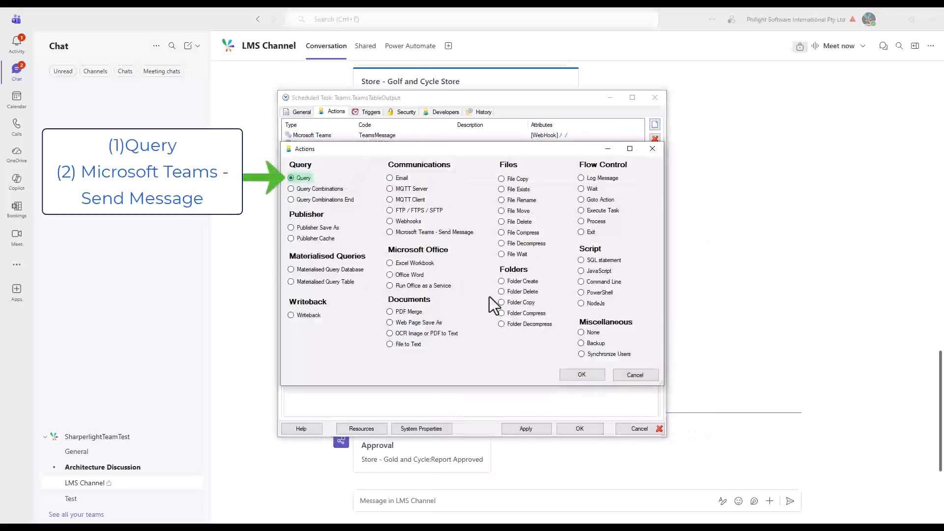
click(582, 375)
click(656, 172)
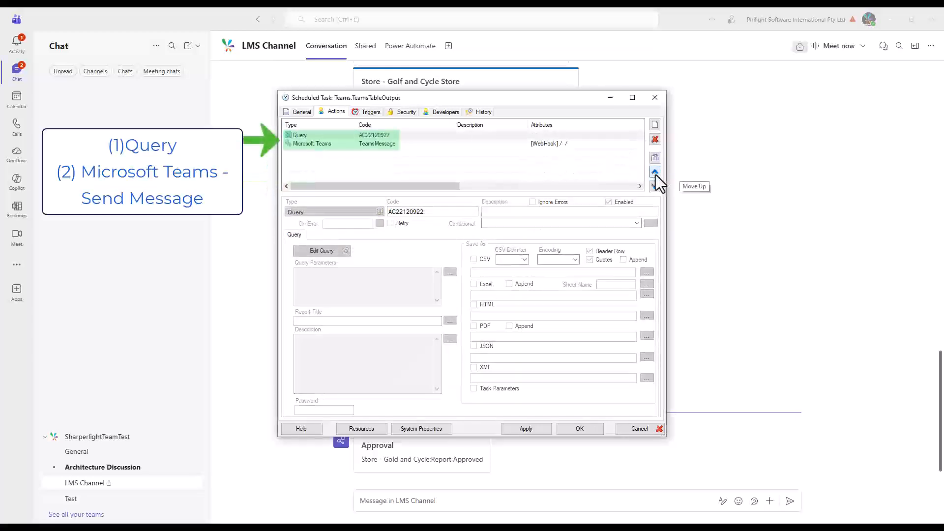
double_click(437, 212)
text(SalesQuery)
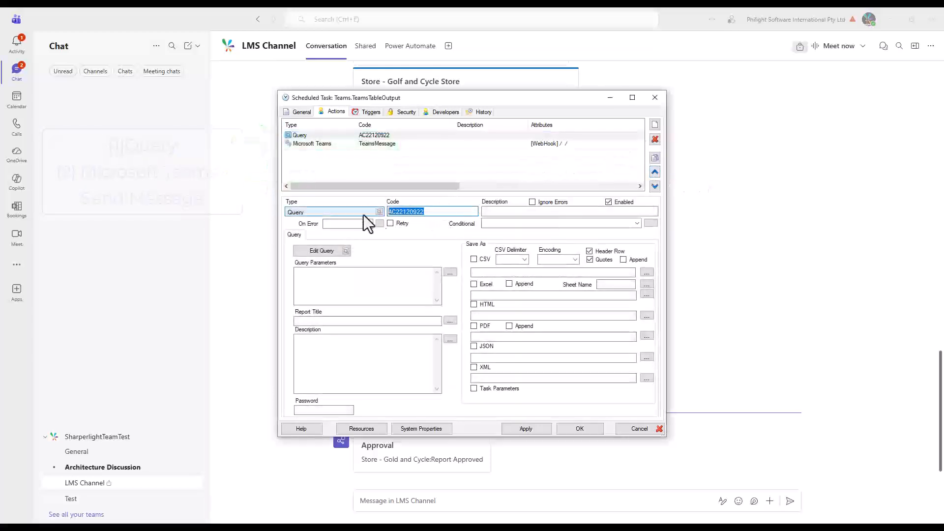
Define the top-15 store sales query and save its results as HTML to SalesQuery.html.
click(349, 250)
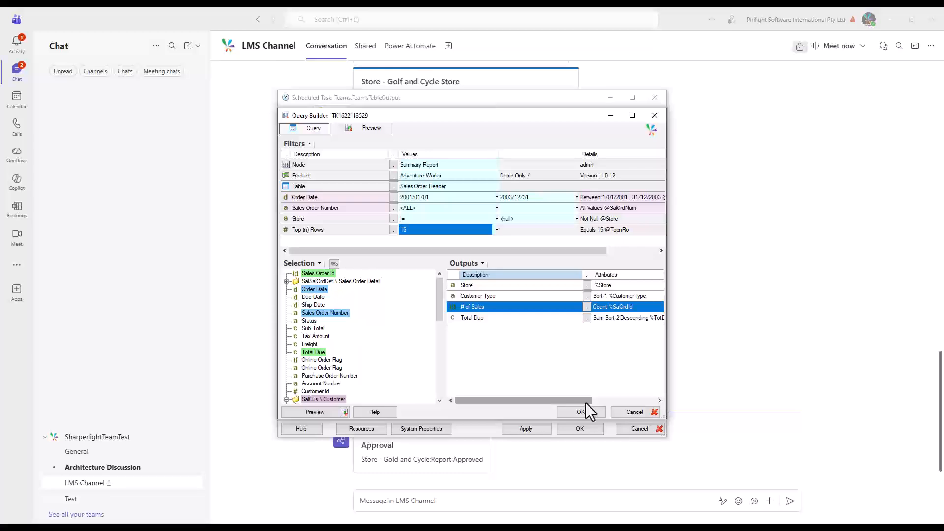
click(584, 415)
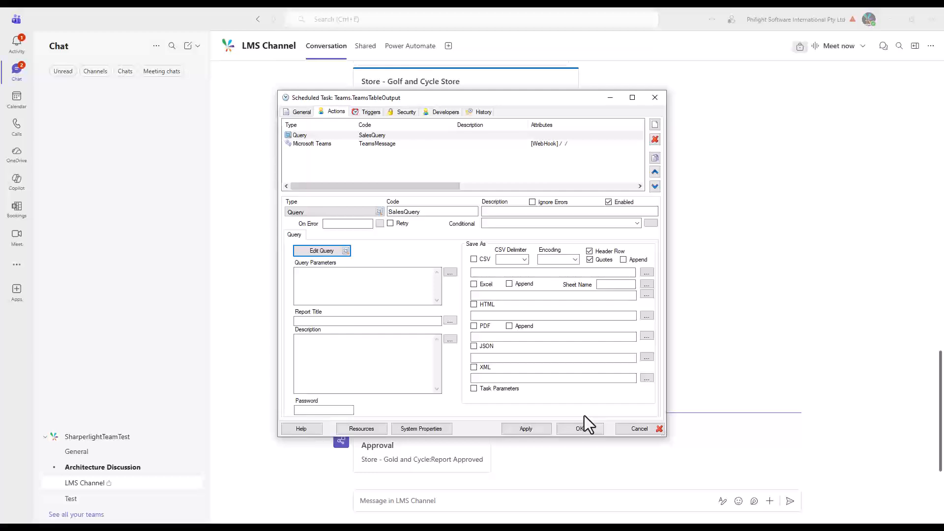
click(474, 304)
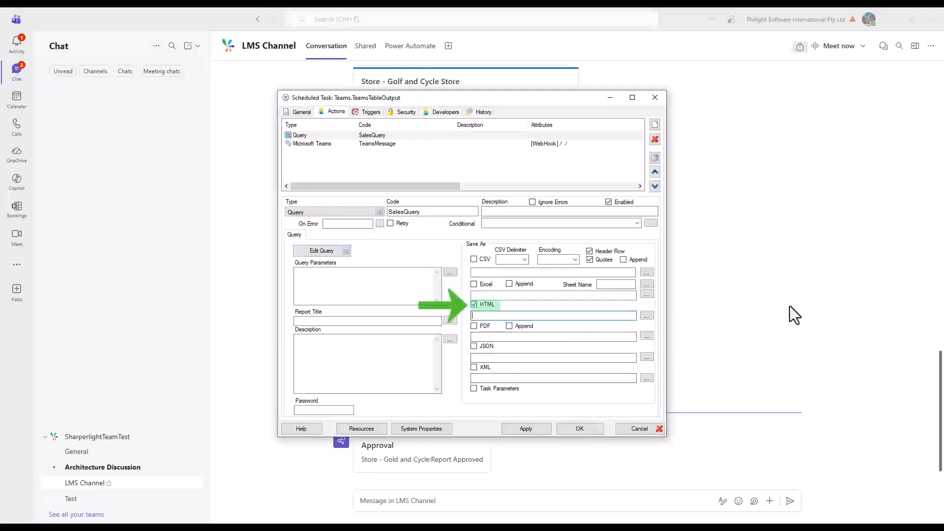
text(SalesQuery.html)
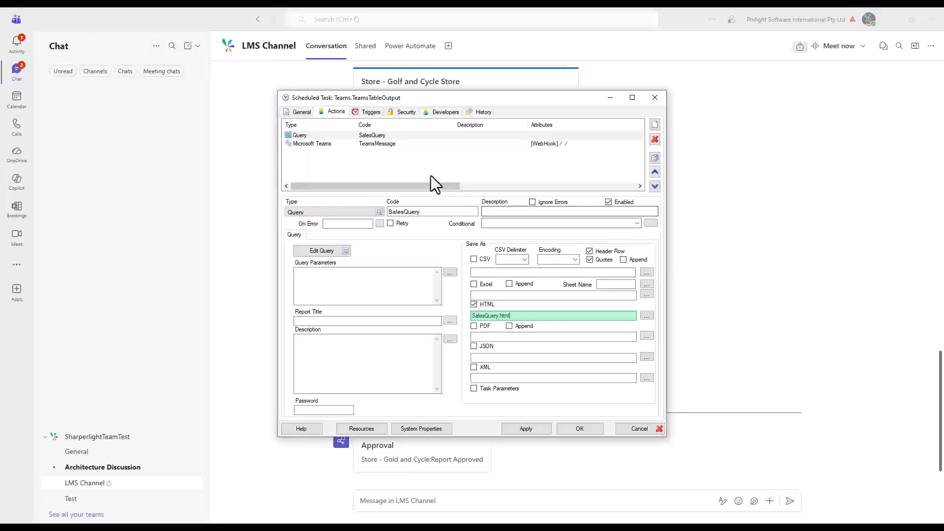
Set the task's default folder location to the user's Downloads folder.
click(305, 112)
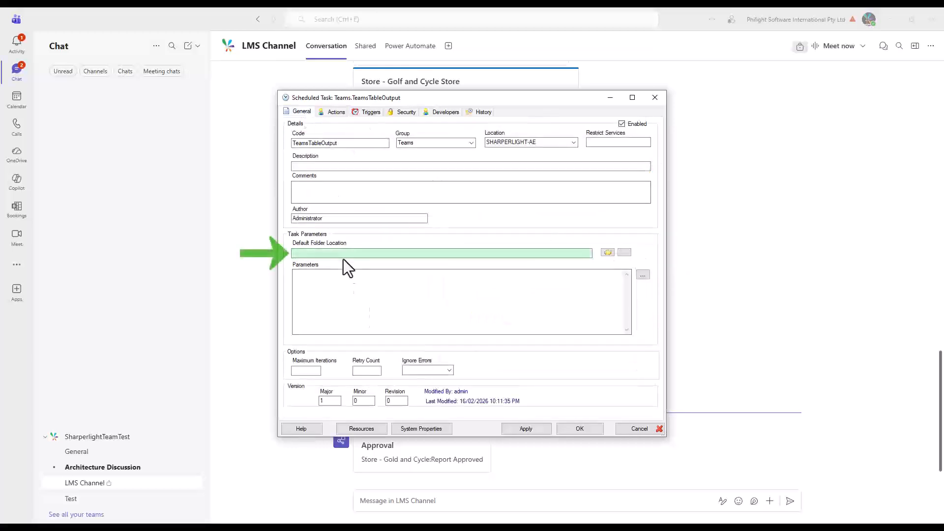
click(608, 252)
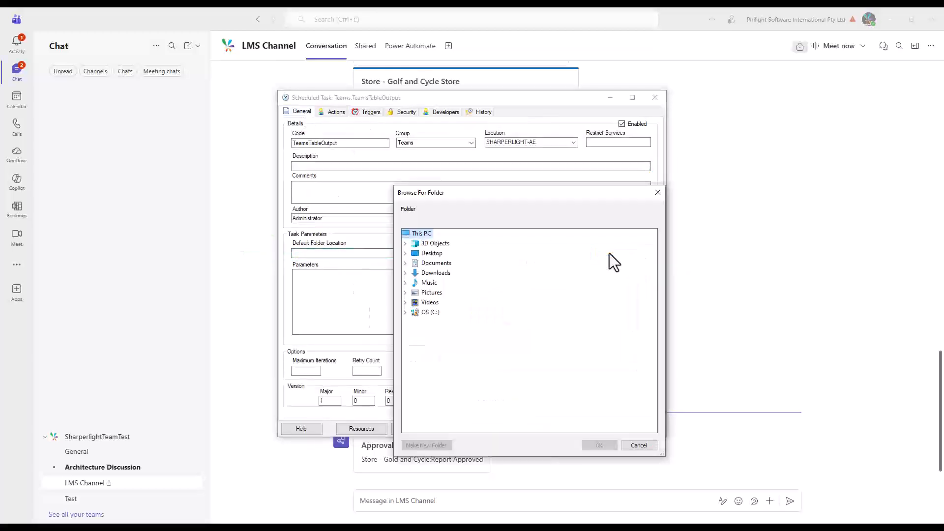
double_click(439, 274)
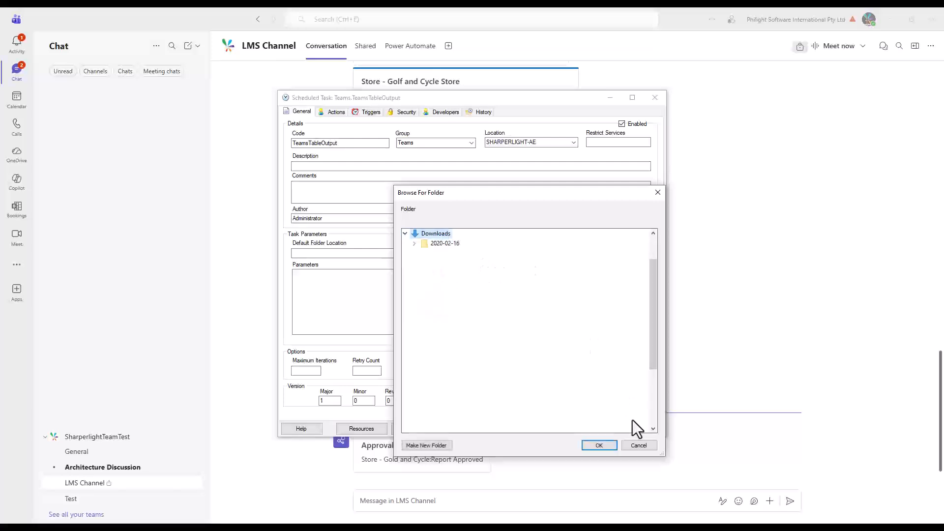
click(602, 445)
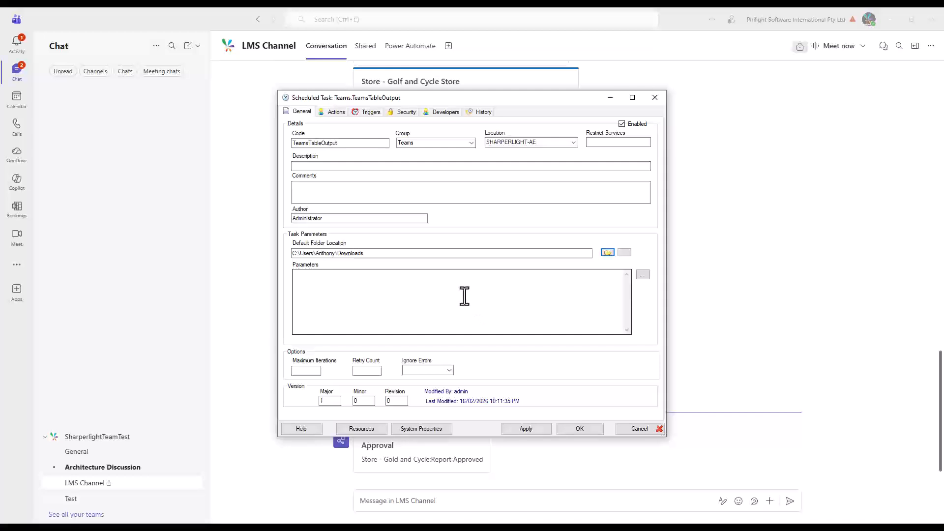
click(340, 110)
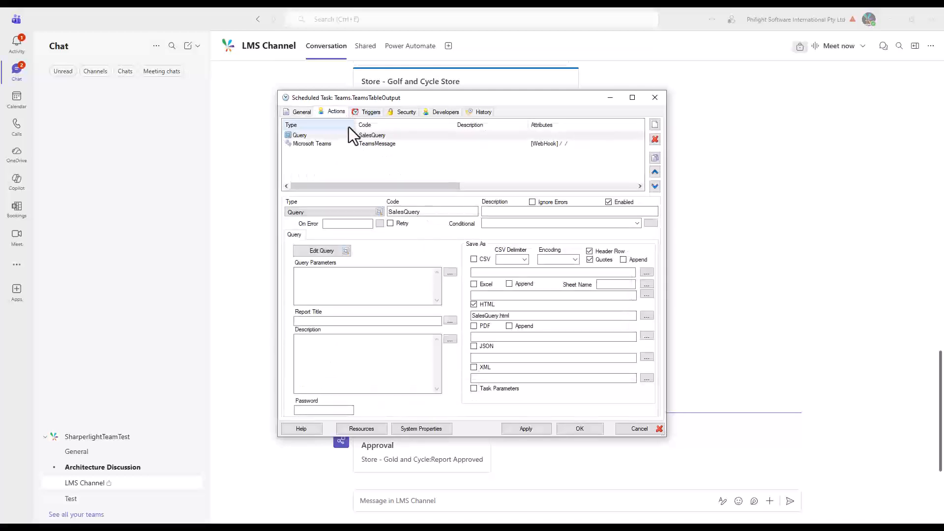
Give the Teams action subject 'Sales 2001-2003' and message 'Store Sales for 2001-2003' with a <br line break.
click(423, 144)
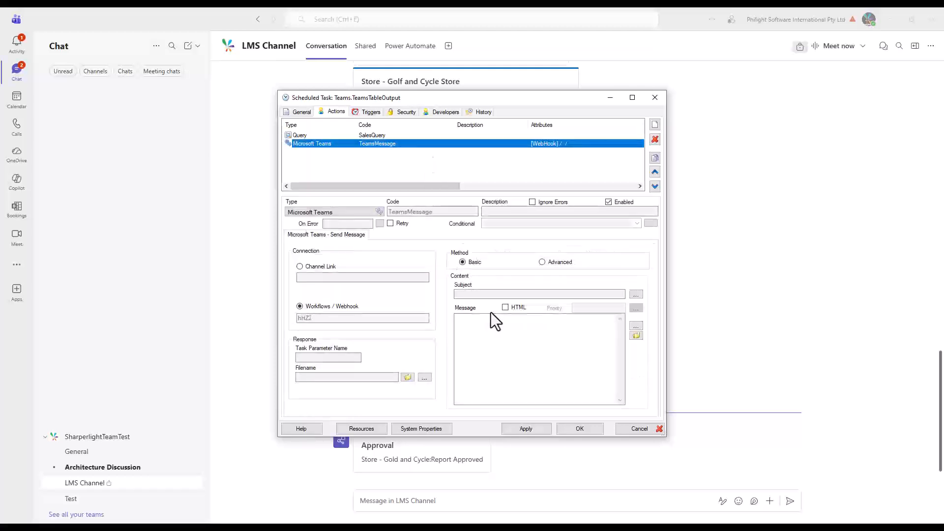
click(498, 293)
text(Sales 2001-2003)
key(Tab)
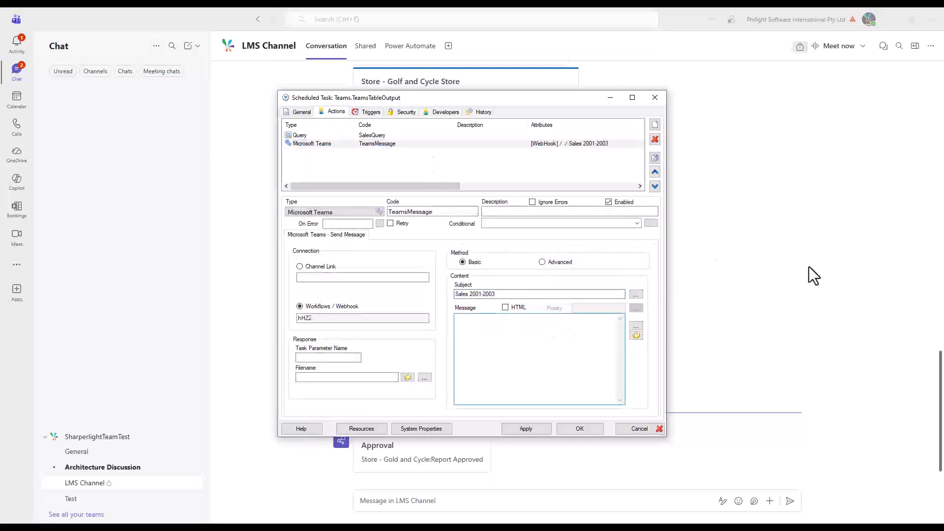
text(Store Sales for 2001-2003)
key(Return)
text(<br>)
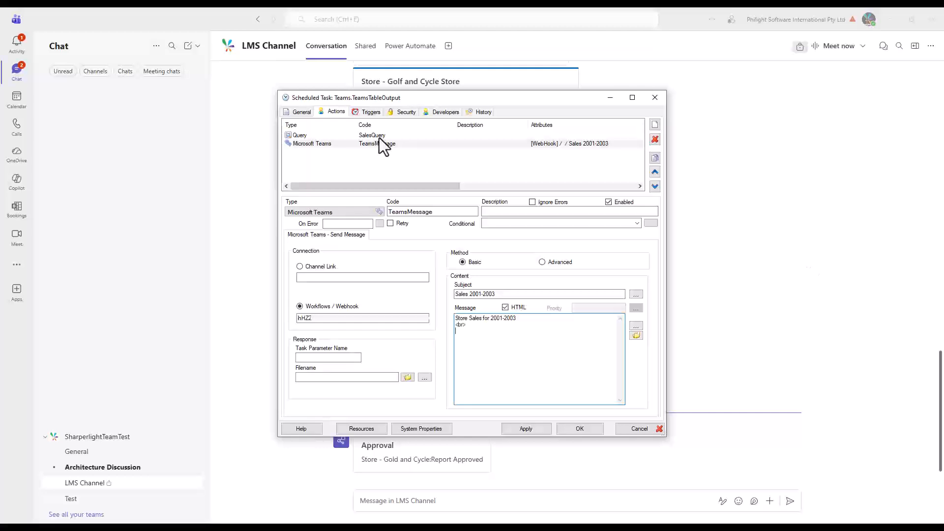
Disable the Teams message action, apply and save the task, then pick an entry from its context menu.
click(379, 138)
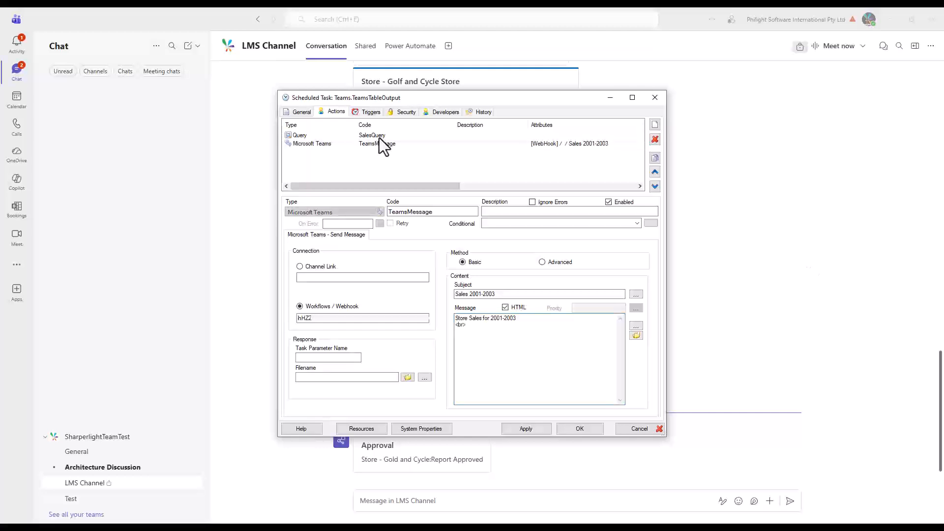
click(418, 145)
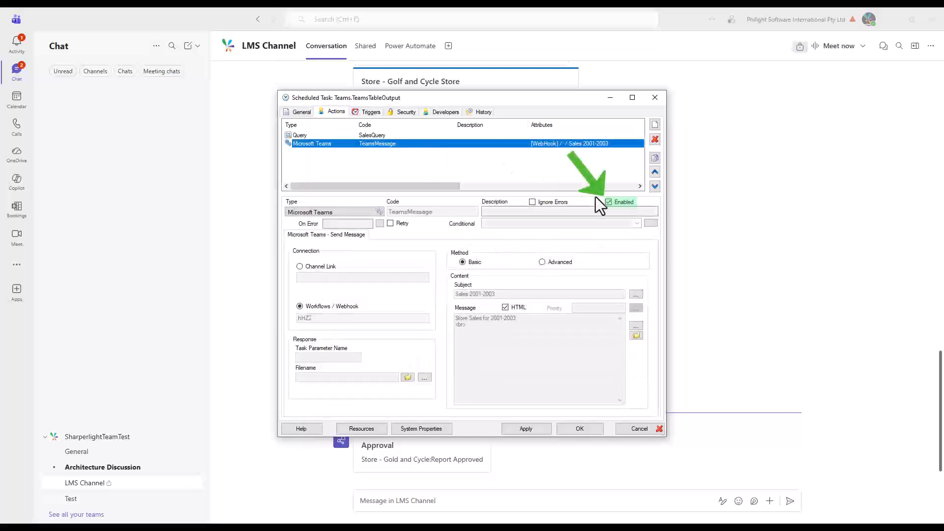
click(609, 202)
click(526, 428)
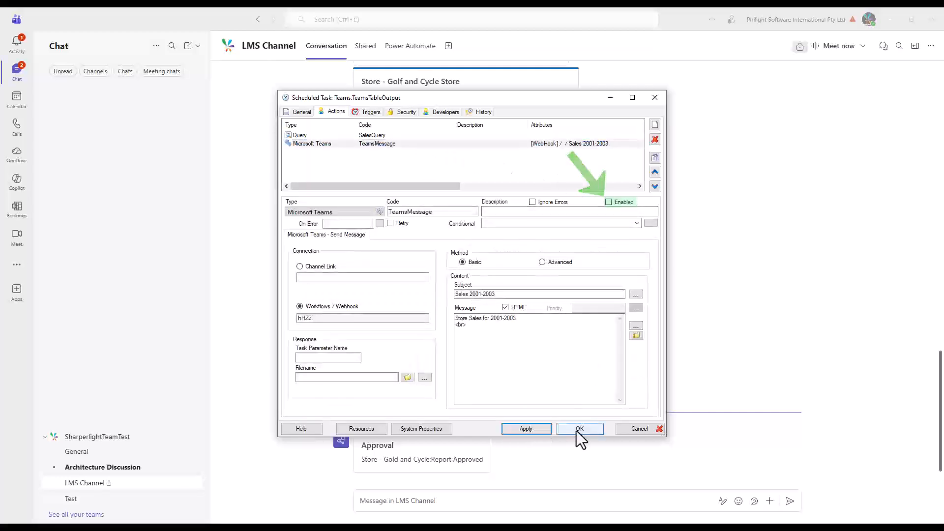
click(580, 428)
right_click(444, 247)
click(503, 275)
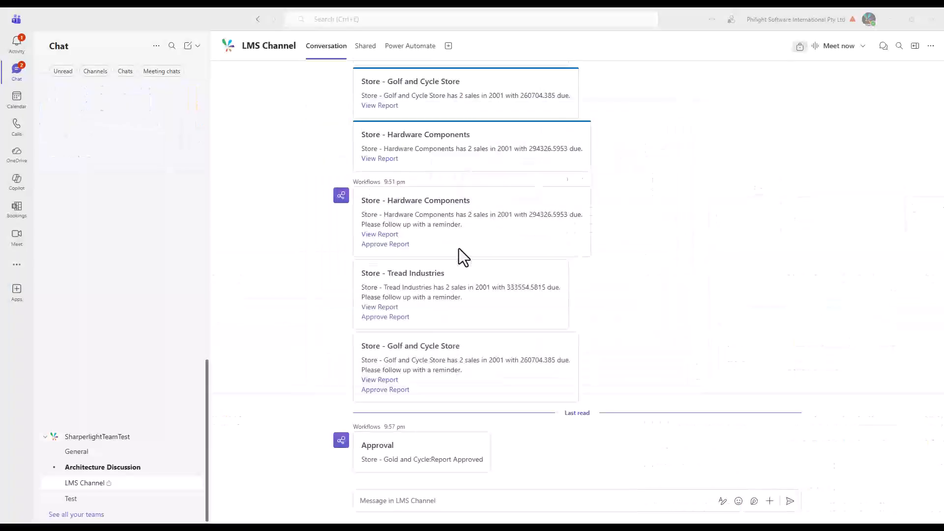
Embed a SalesQuery.html file reference in the Teams message body below the intro line.
double_click(459, 249)
click(371, 89)
click(415, 122)
click(582, 315)
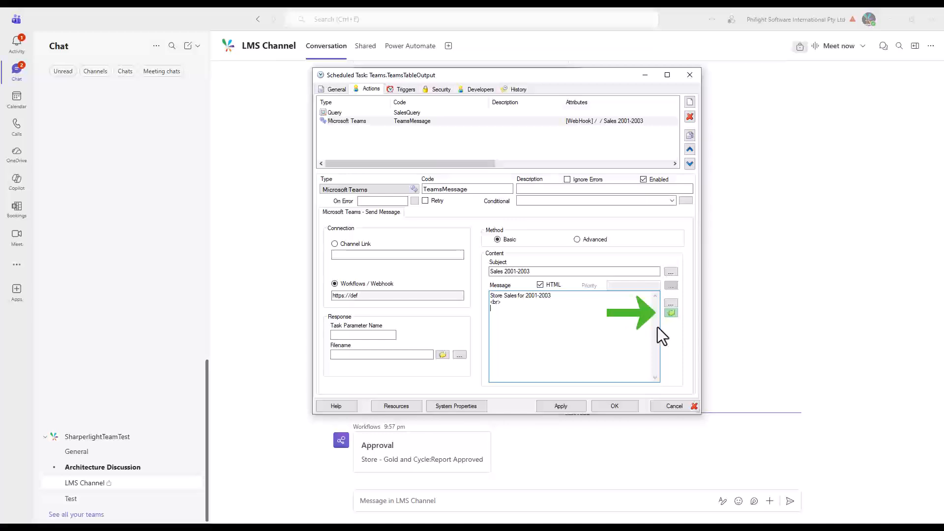
click(671, 314)
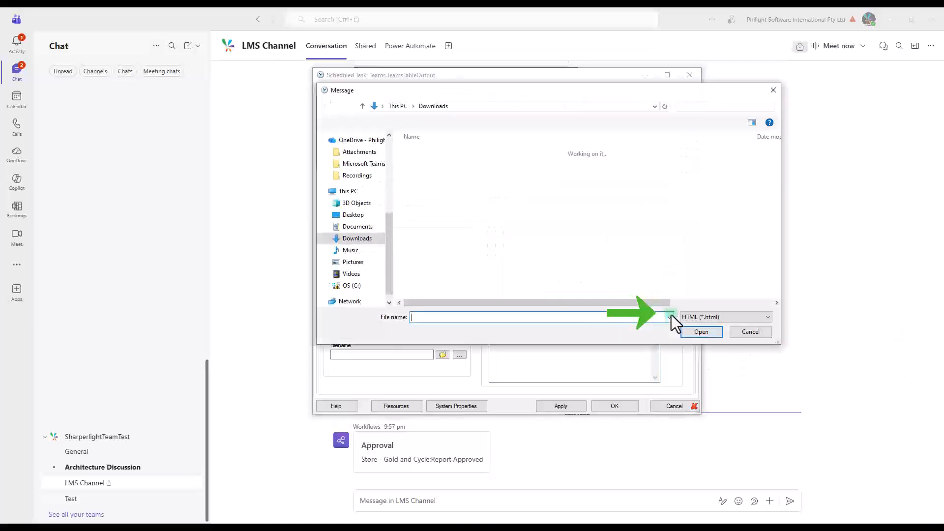
click(467, 165)
click(698, 332)
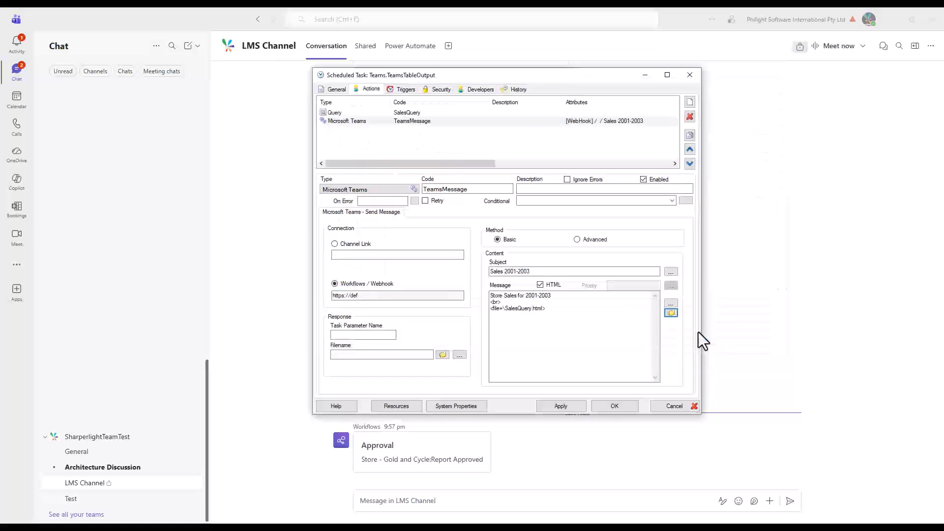
Save the task, execute TeamsTableOutput, and check the posted sales table in Teams.
click(609, 406)
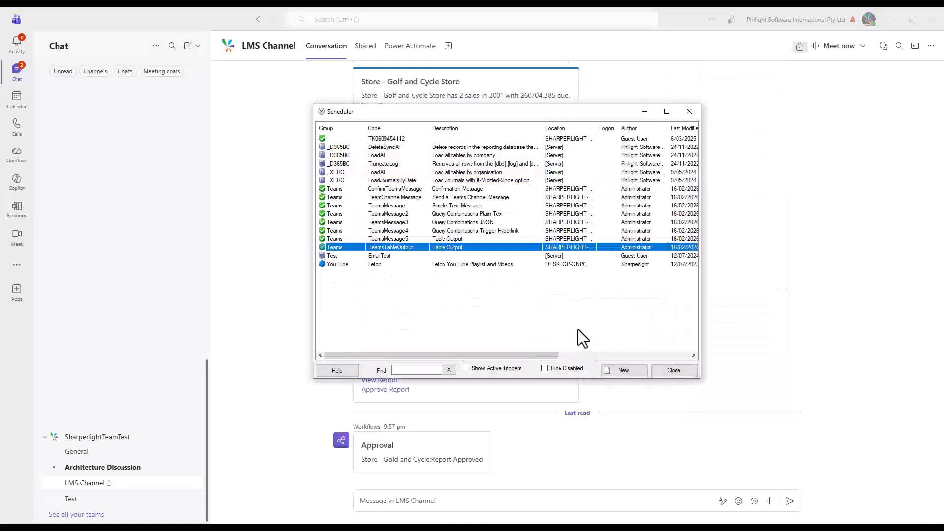
right_click(418, 246)
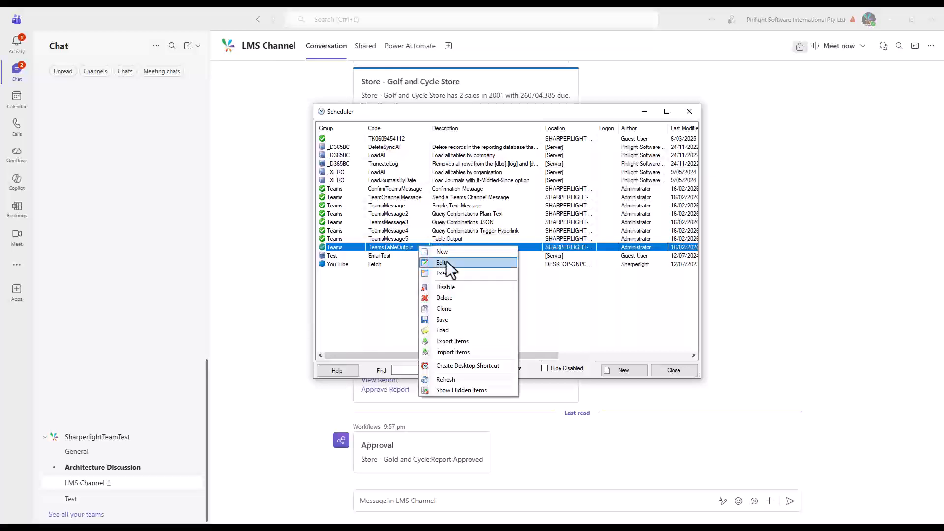
click(472, 277)
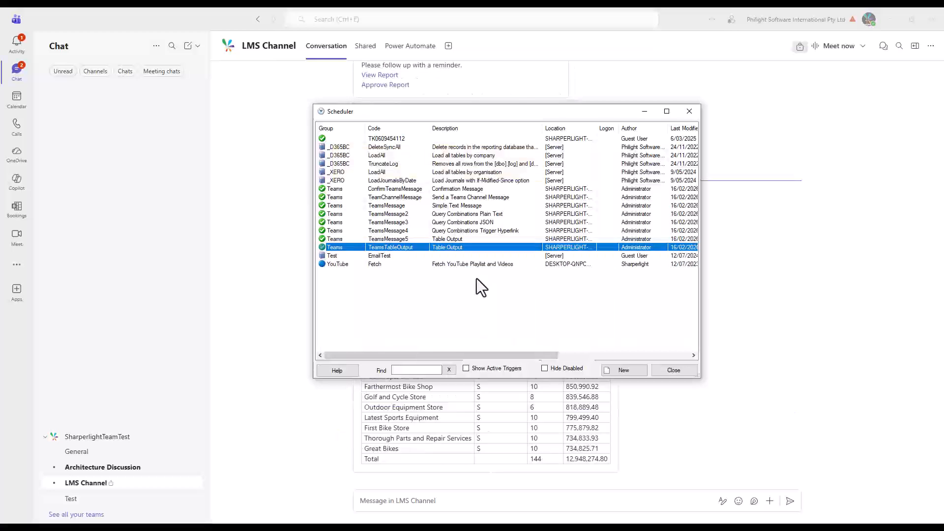
click(756, 448)
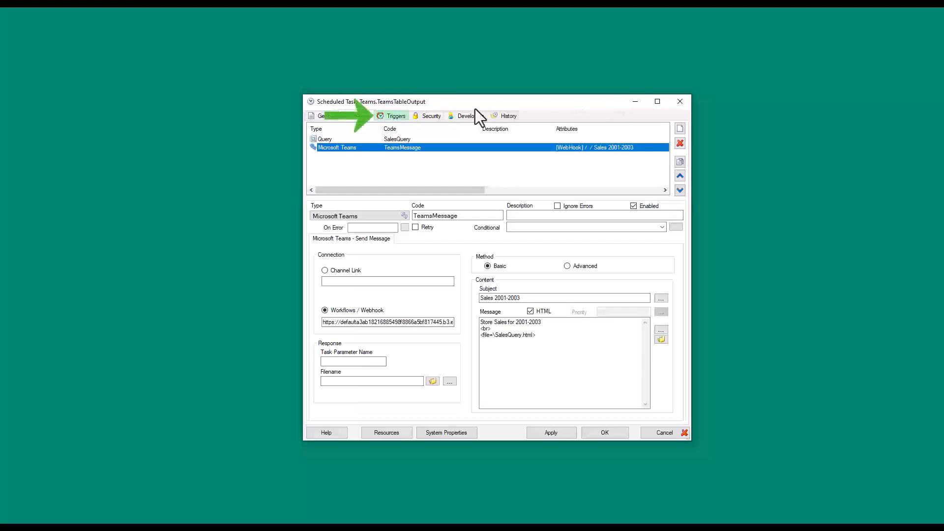
Add a Service Timer trigger running daily at 6:00:00 AM every day and apply it.
click(396, 117)
click(679, 132)
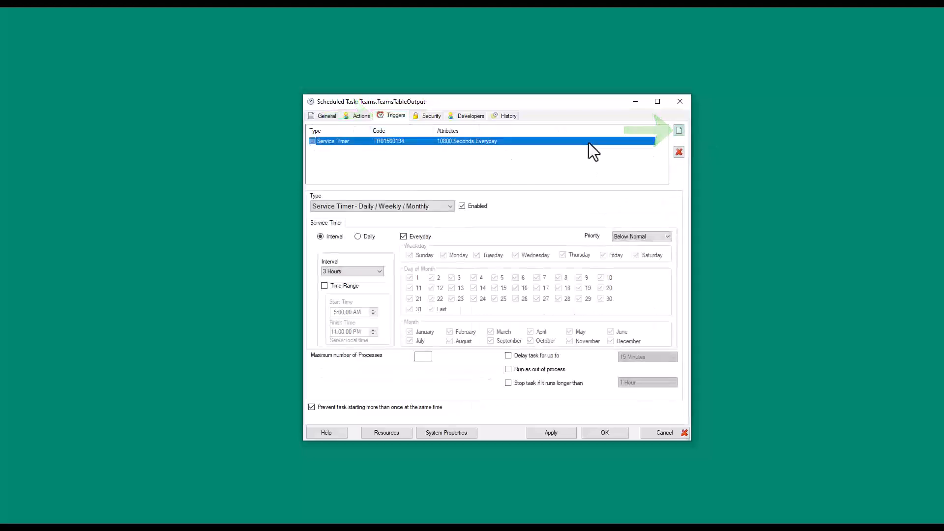
click(444, 209)
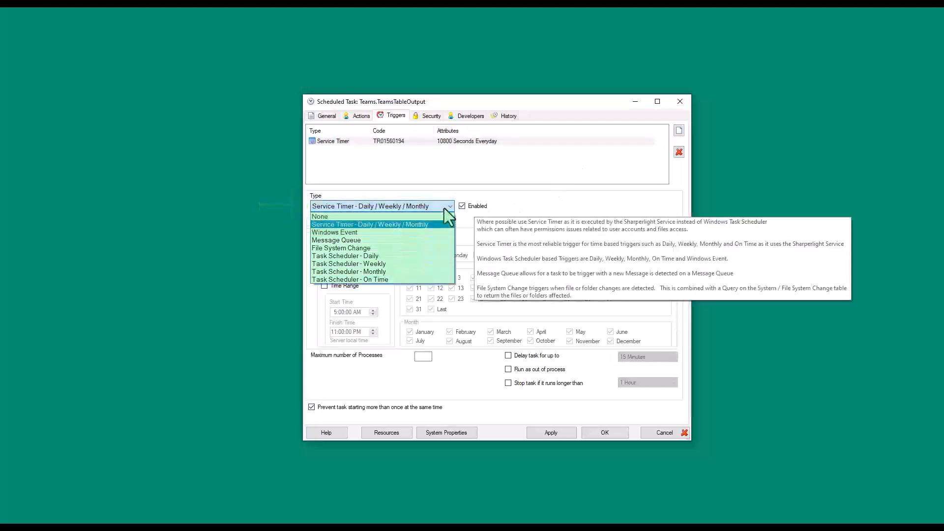
click(394, 287)
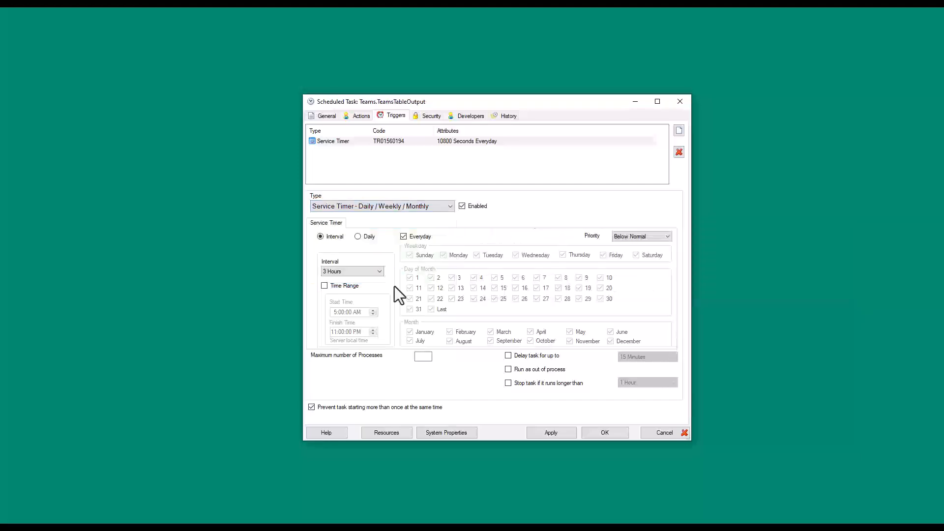
click(405, 237)
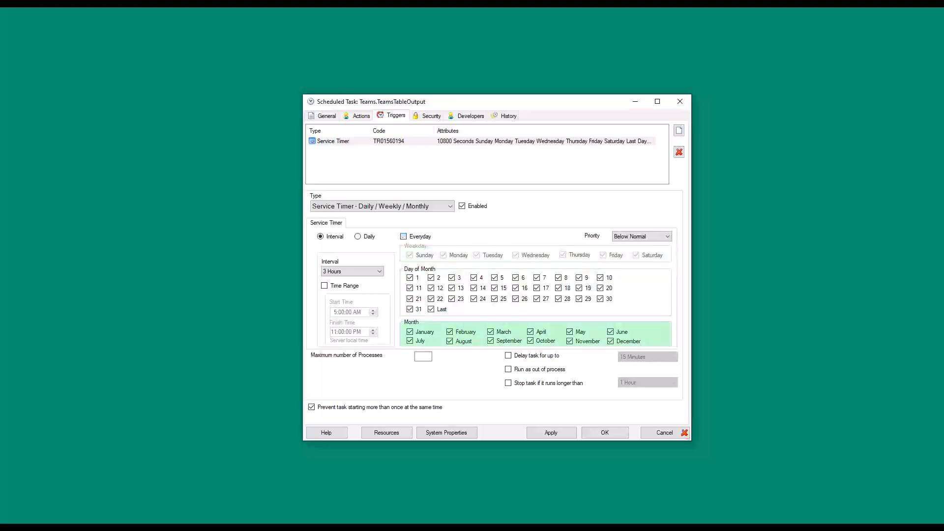
click(403, 237)
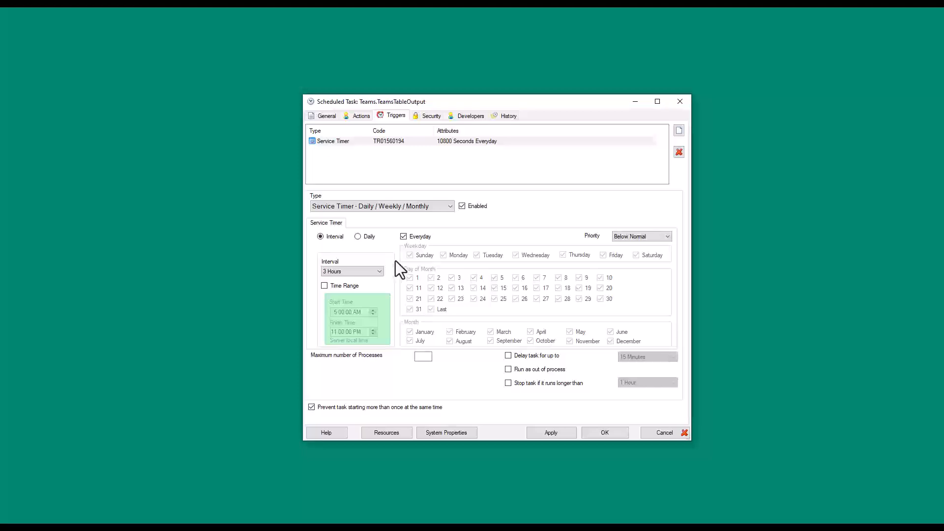
click(364, 237)
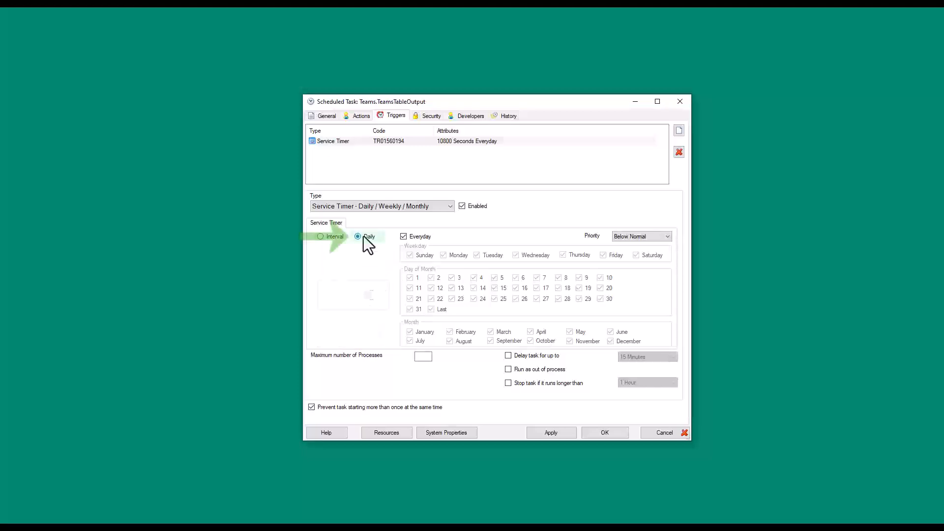
click(338, 295)
text(6:00:00 AM)
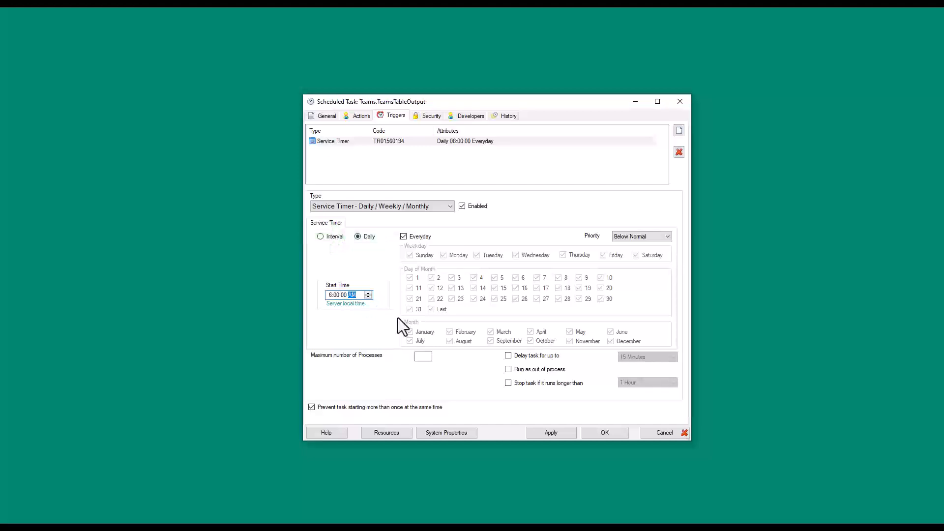
click(563, 433)
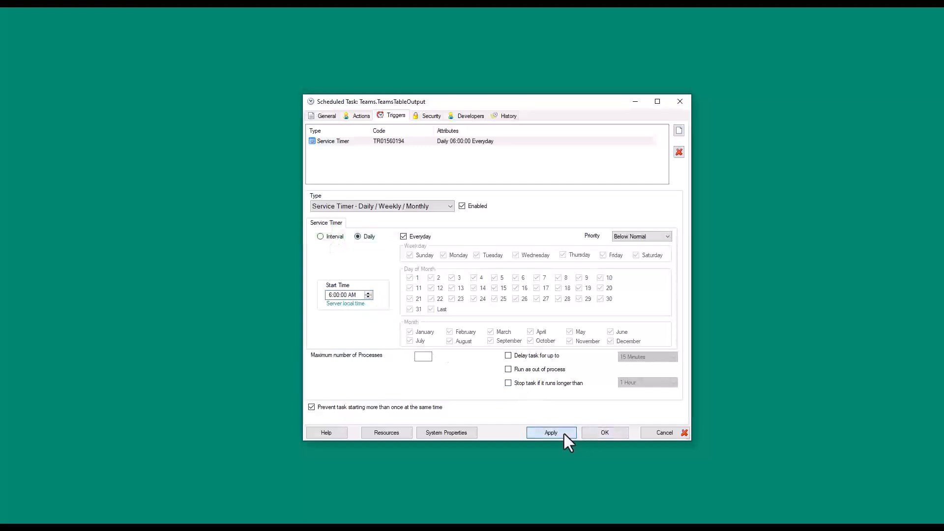